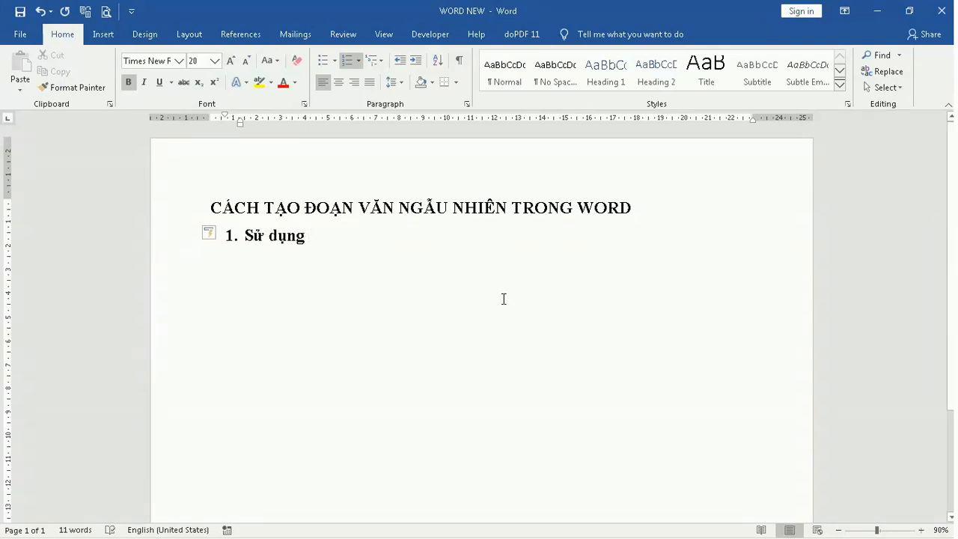
# Continue list item 1 with 'công thức =Rand() nó sẽ tự động tạo ra 5 đoạn văn bản, mỗi đoạn sẽ có 3 câu'
pyautogui.write('công thức')
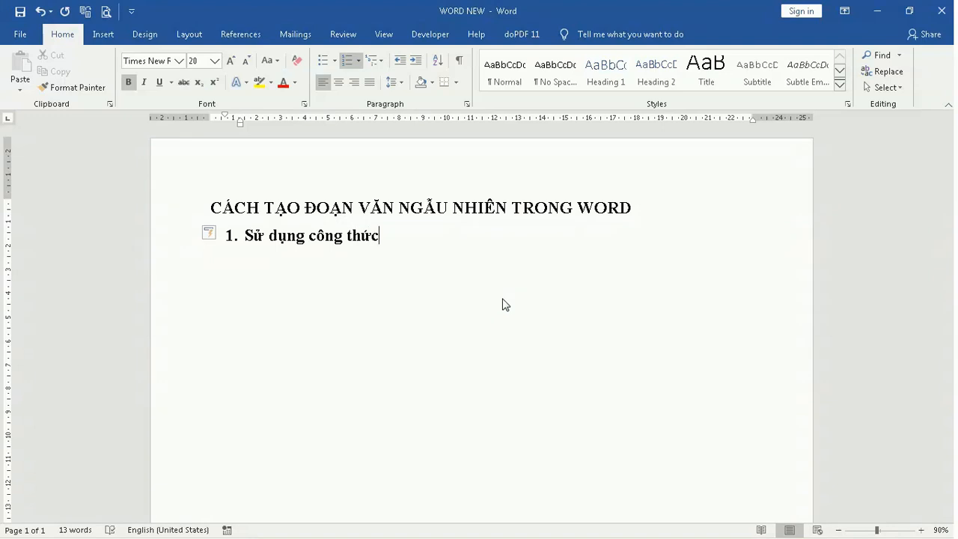
pyautogui.write(' =Rand()')
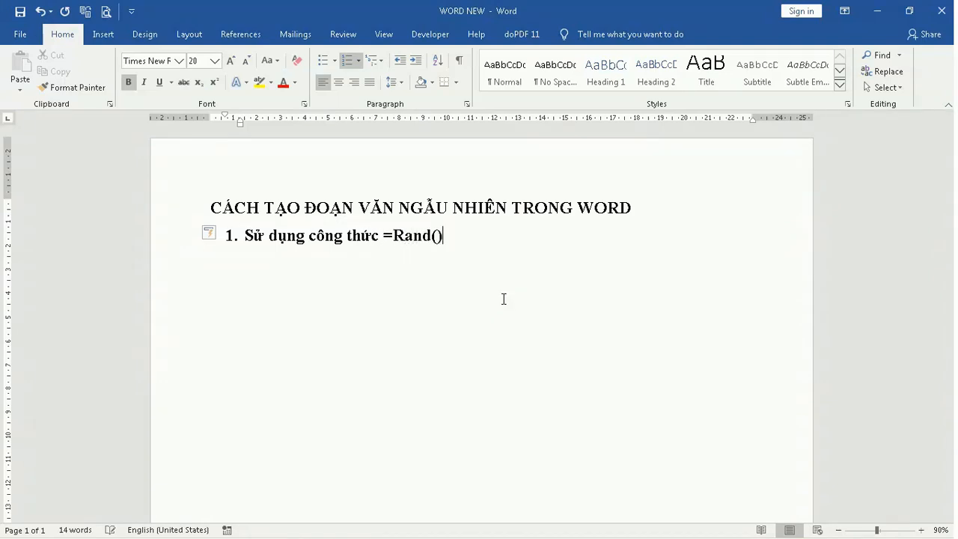
pyautogui.write(' nó s')
pyautogui.write('ẽ tự đo')
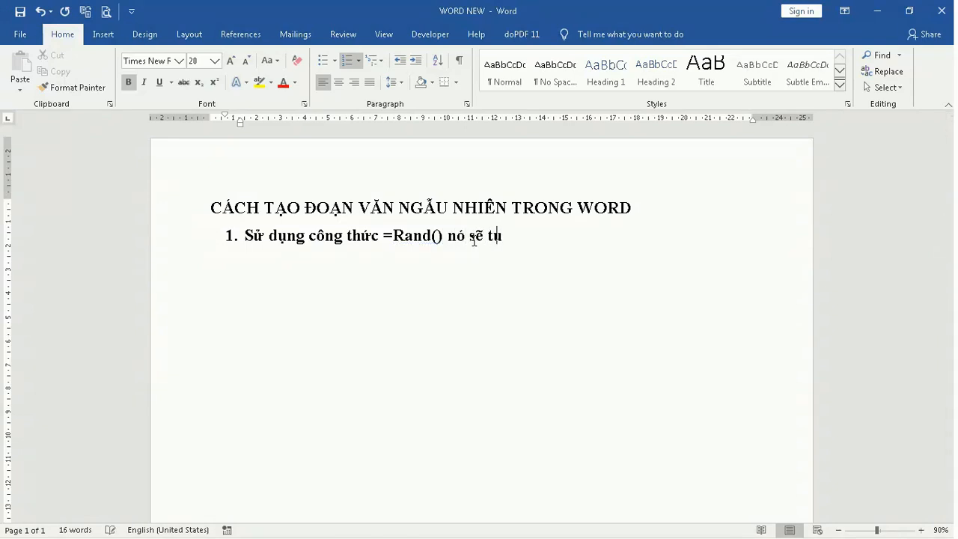
pyautogui.write('ng tạo ra 5 đ')
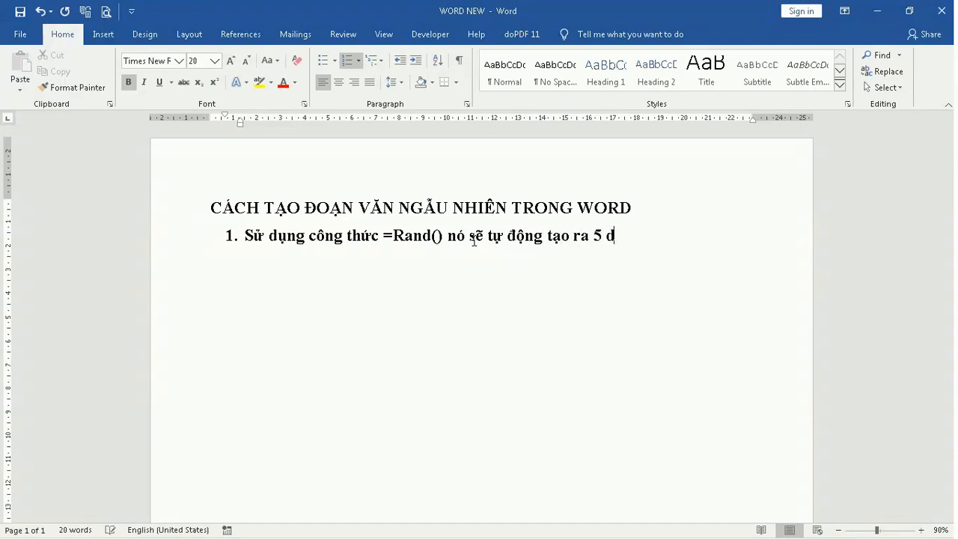
pyautogui.write('oạn văn b')
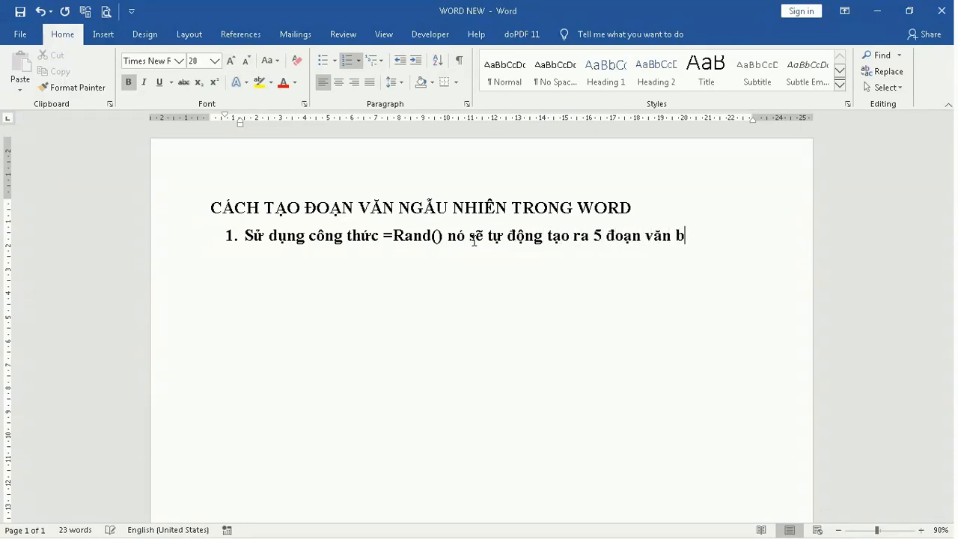
pyautogui.write('ản, mỗi đoan')
pyautogui.write('j sẽ có ')
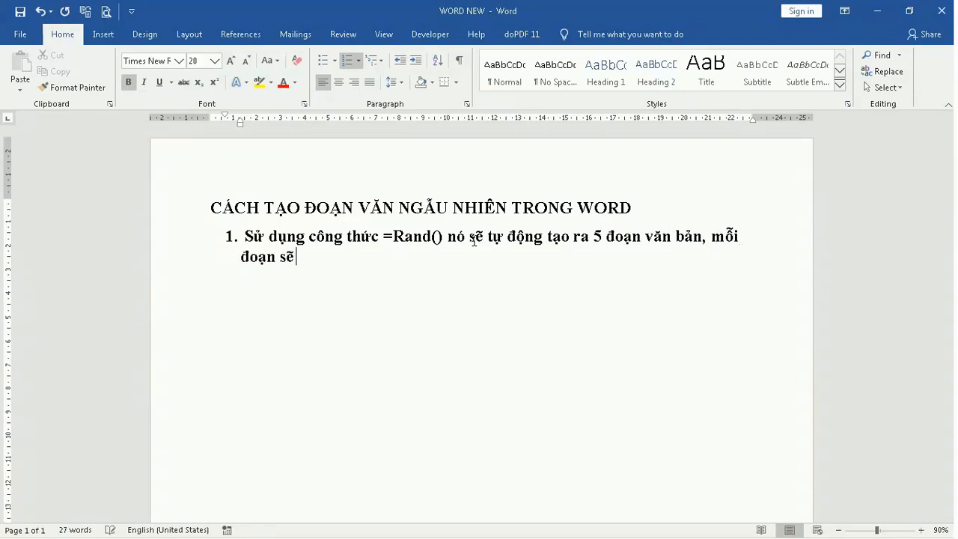
pyautogui.write('3 câu')
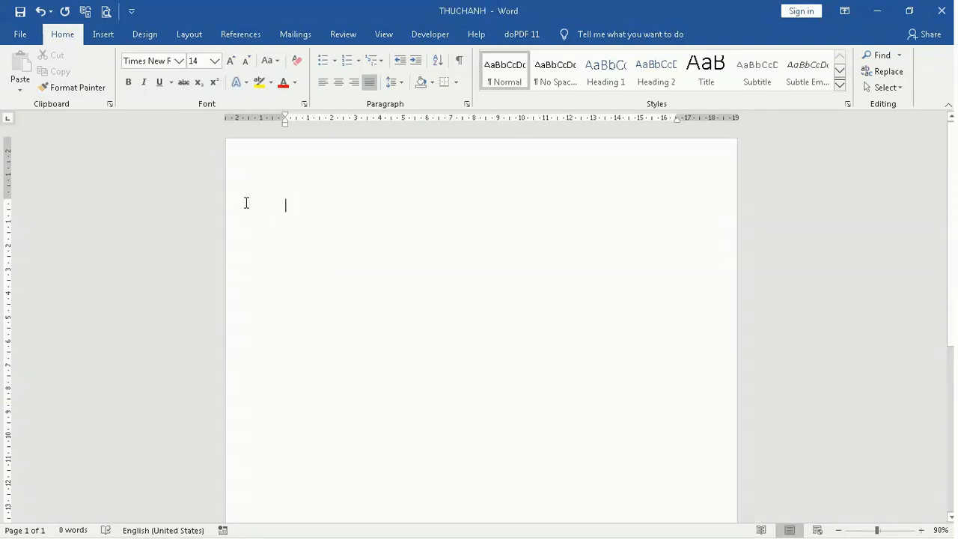
# Switch to the THUCHANH document and enter =rand() on an empty line to generate sample paragraphs
pyautogui.write('=')
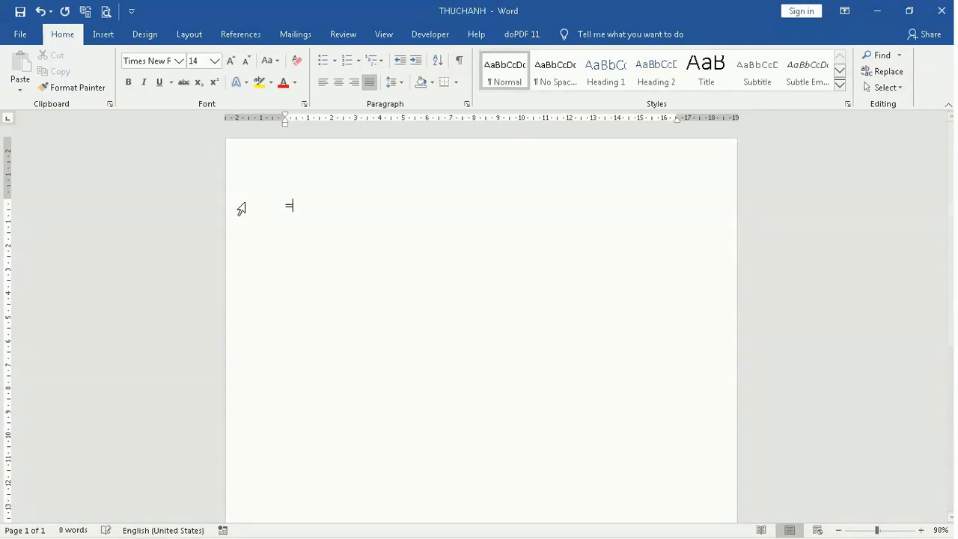
pyautogui.write('rand')
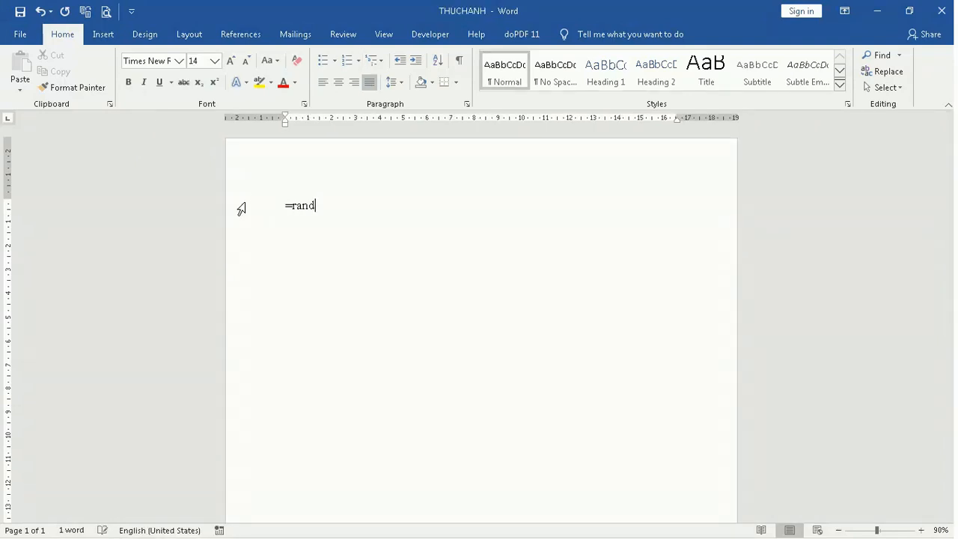
pyautogui.write('()')
pyautogui.press('Return')
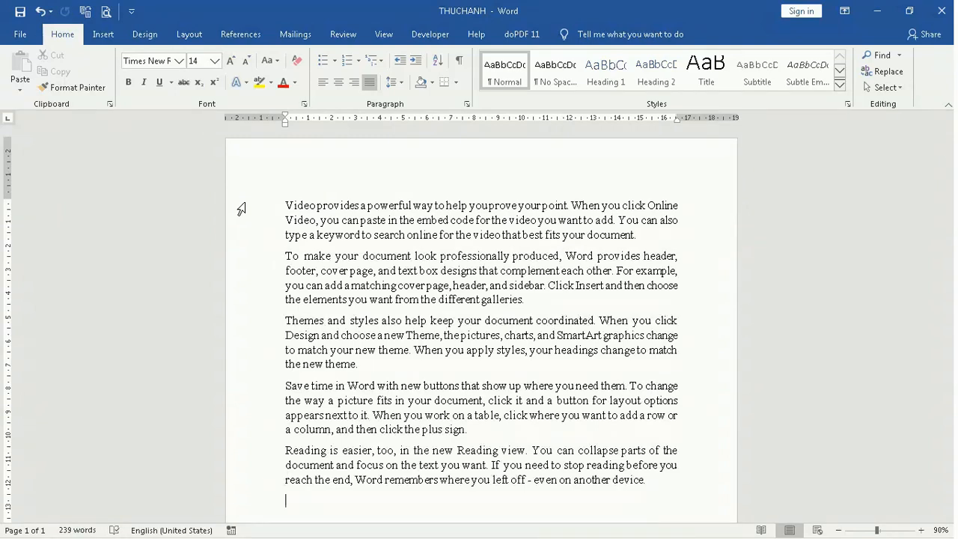
# Return to WORD NEW and add 'Bạn cũng có thể thay đổi số lượng đoạn văn bản và số câu trong một đoạn văn' to item 1
pyautogui.hotkey('alt', 'Tab')
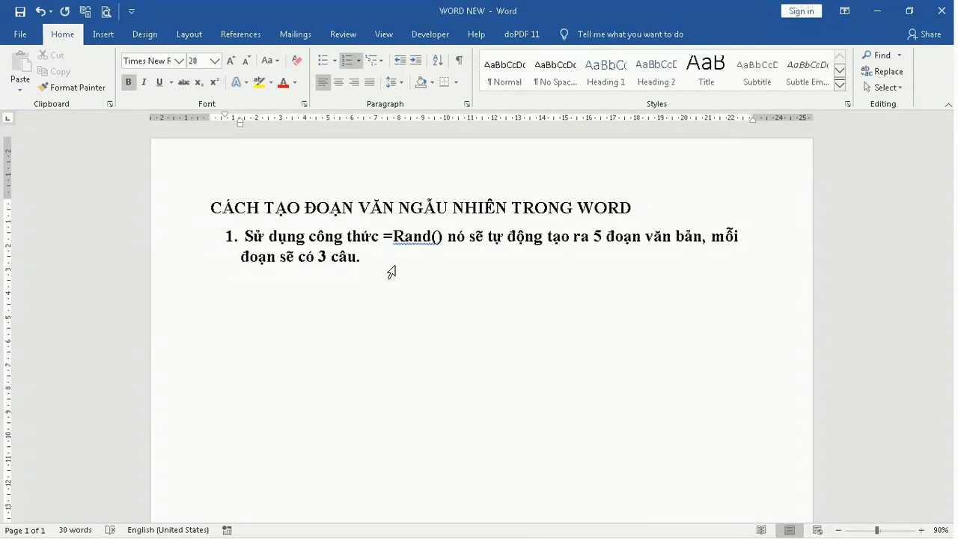
pyautogui.write('Bạn cũng có thể t')
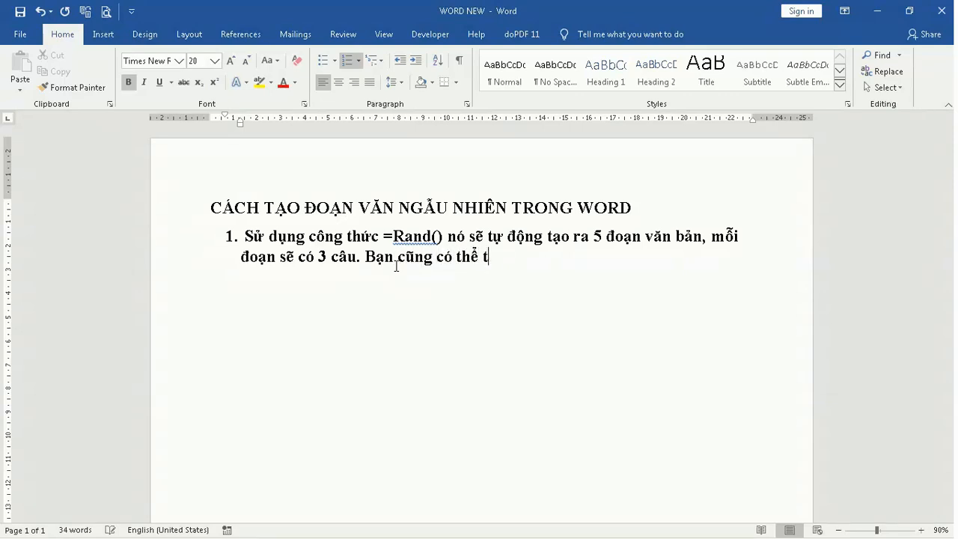
pyautogui.write('hay đổi số')
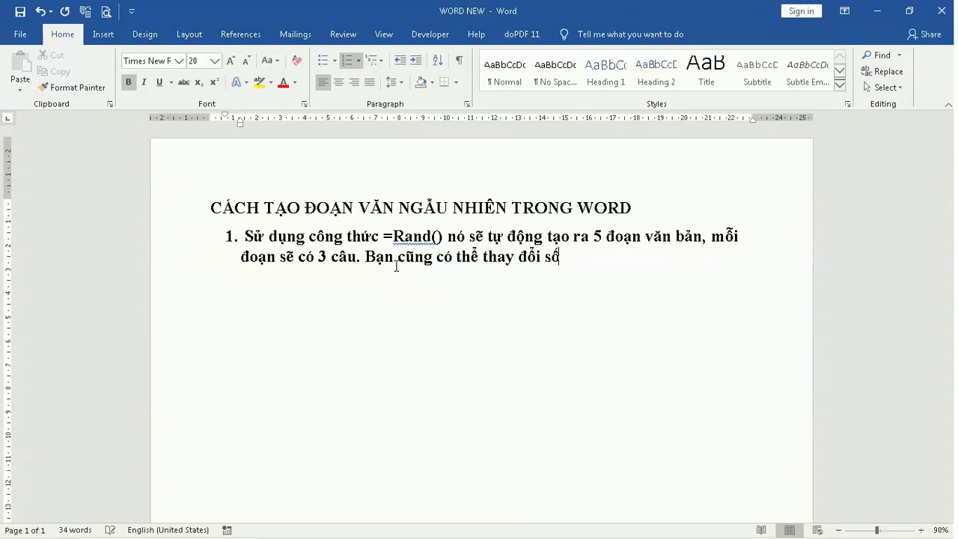
pyautogui.write(' lượng đ')
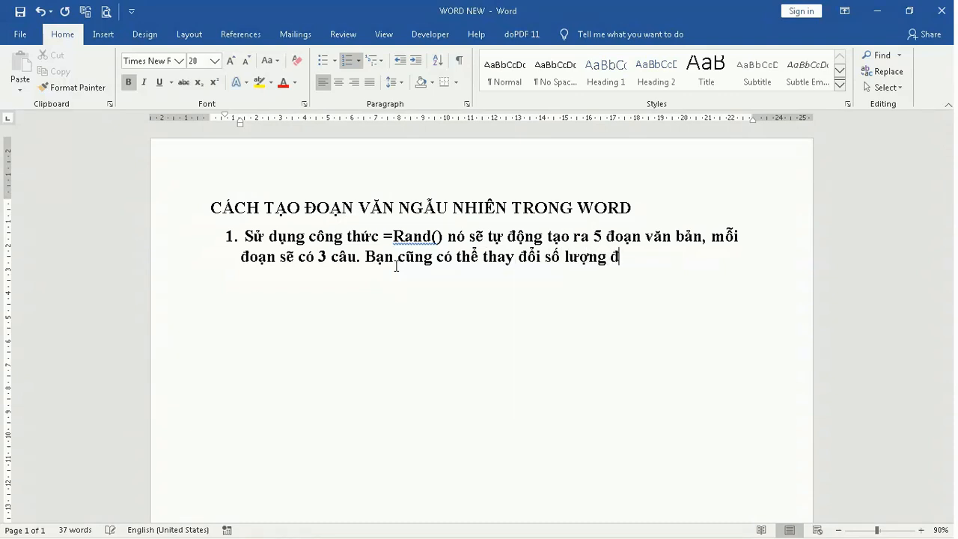
pyautogui.write('oan văn bản')
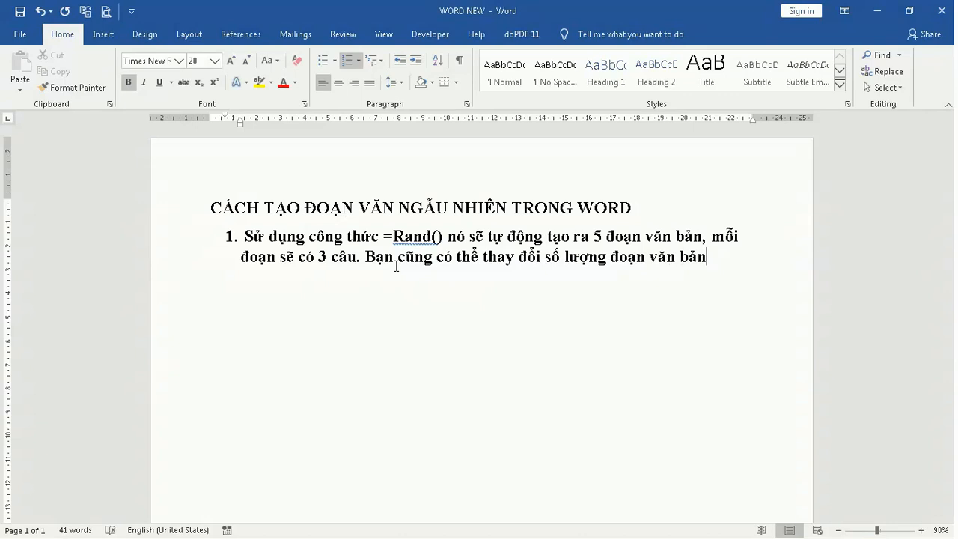
pyautogui.write(' và số câu trong m')
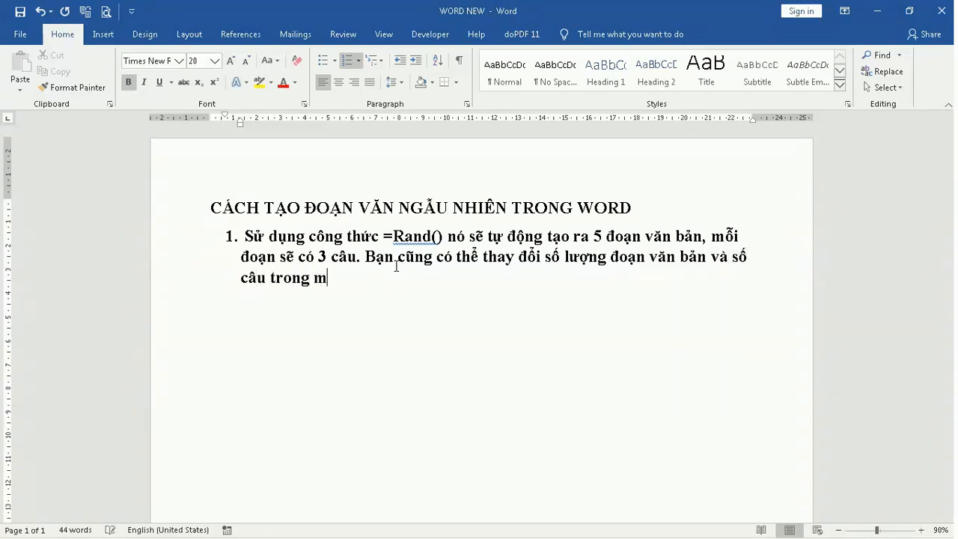
pyautogui.write('ột đoạn văn')
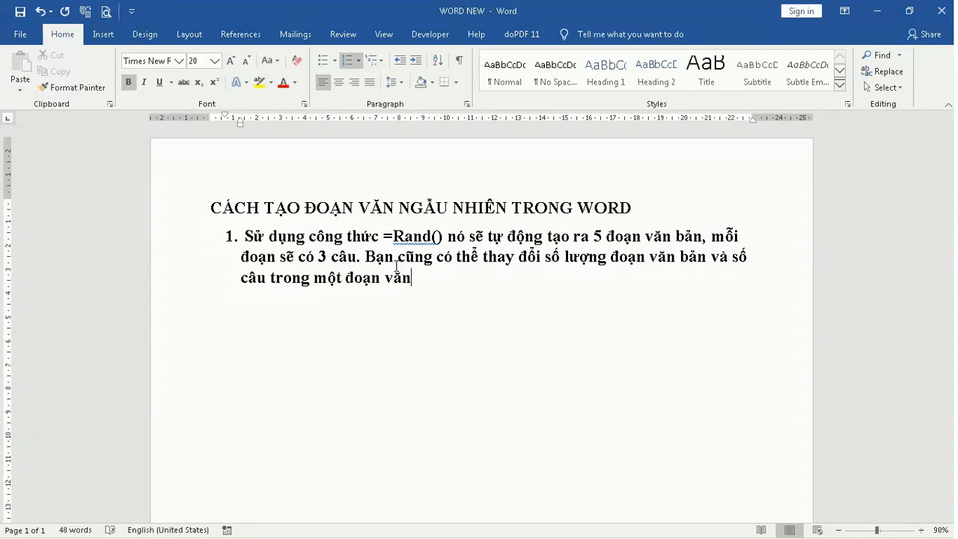
pyautogui.write(': =Rand(x,y')
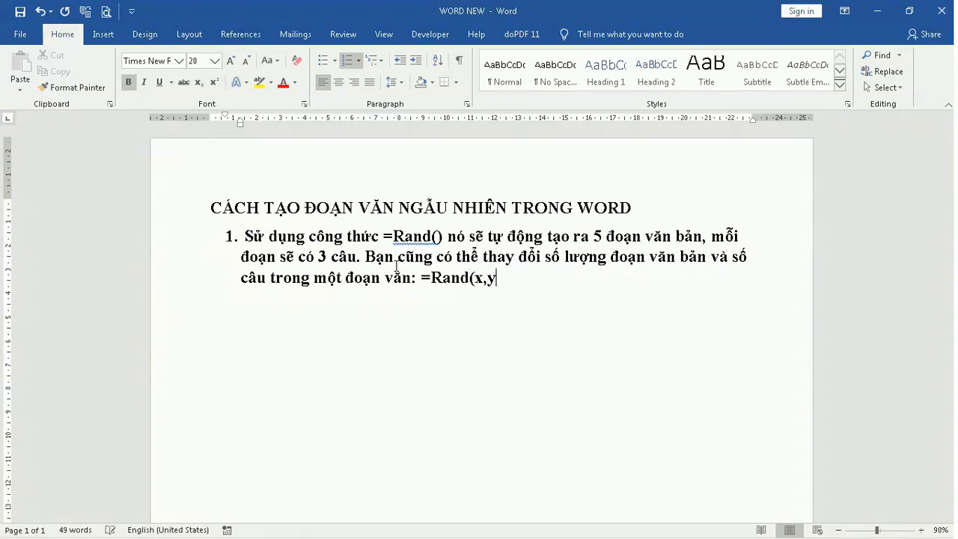
pyautogui.write(') trong đó x ')
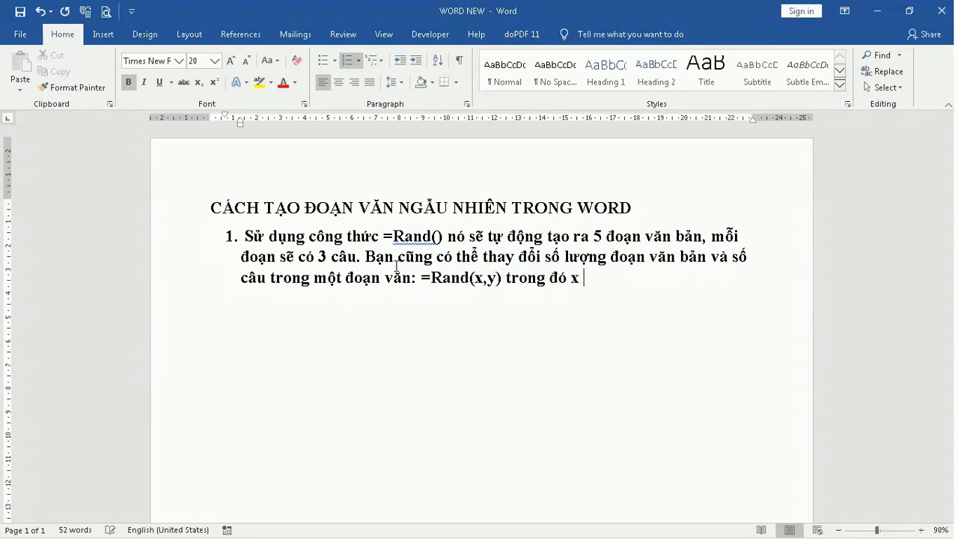
pyautogui.write('là số đoạn văn')
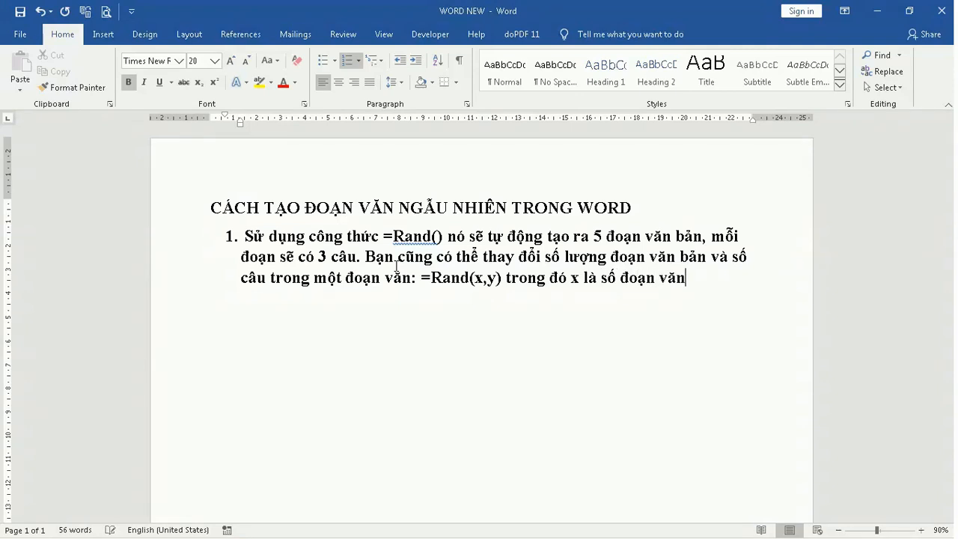
pyautogui.write(', y là so')
pyautogui.write(' câu trong')
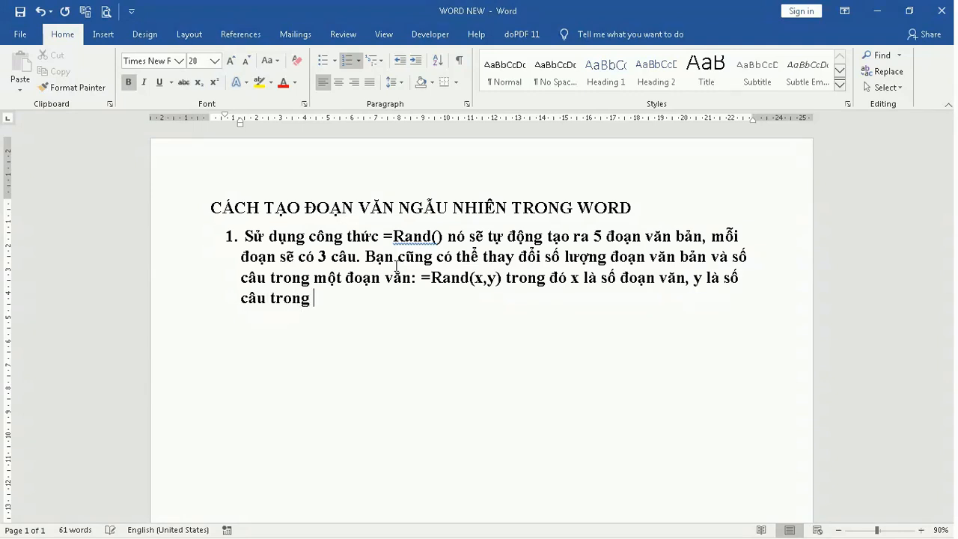
pyautogui.write(' 1 đoạn văn.')
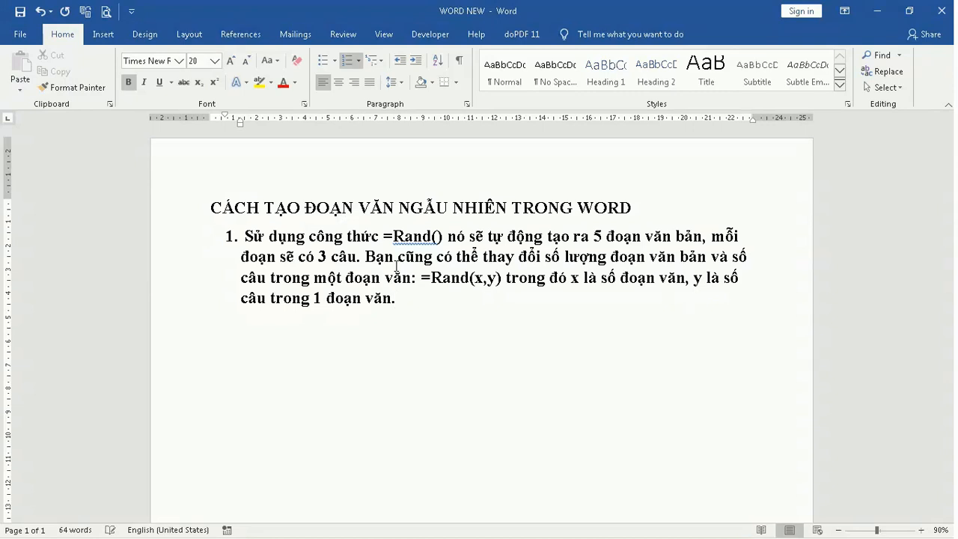
# Switch to the THUCHANH document and enter a =Rand formula with arguments to generate random paragraphs
pyautogui.hotkey('alt', 'Tab')
pyautogui.write('=')
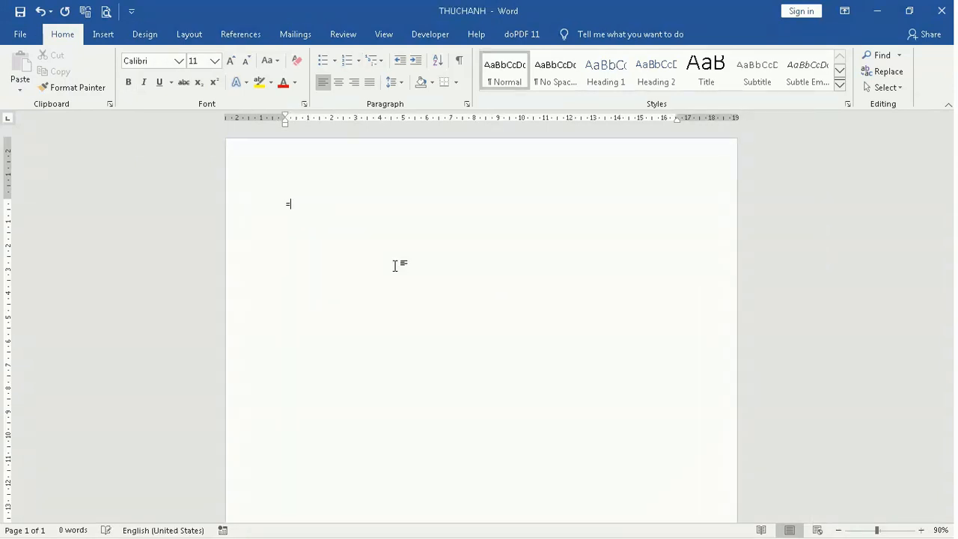
pyautogui.write('Ran')
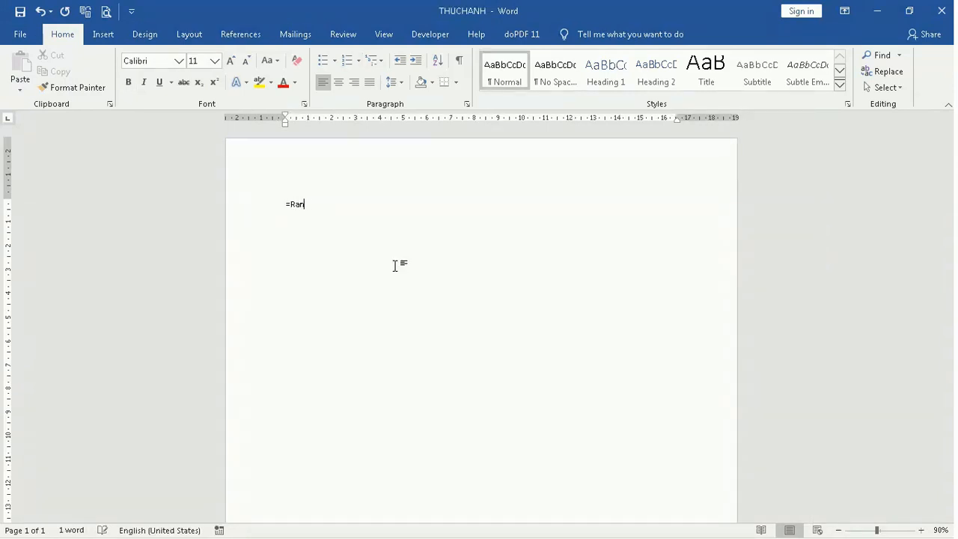
pyautogui.write('d(10,2')
pyautogui.press('Return')
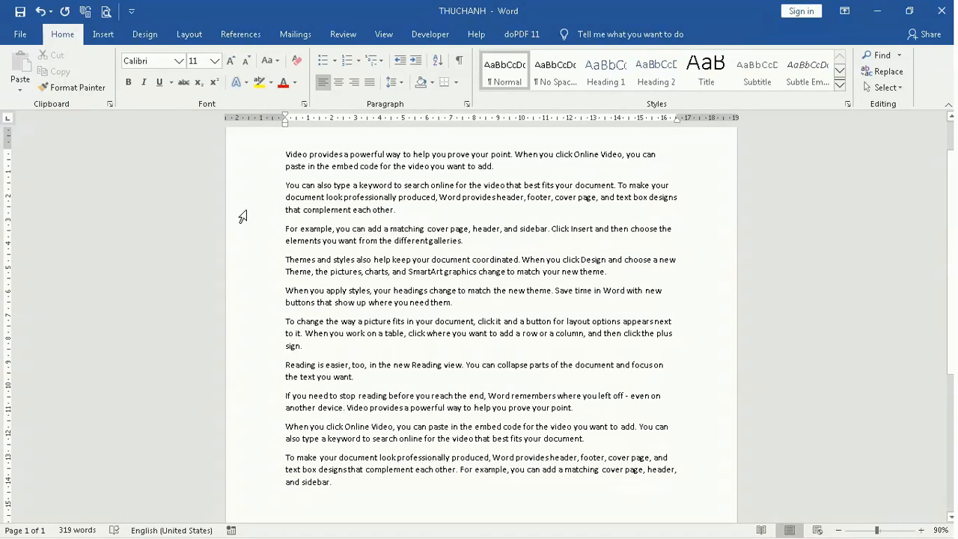
# Examine the generated paragraphs one by one and the sentences of the first paragraph
pyautogui.click(287, 160)
pyautogui.click(292, 185)
pyautogui.click(293, 229)
pyautogui.click(294, 258)
pyautogui.click(294, 292)
pyautogui.click(298, 328)
pyautogui.click(296, 367)
pyautogui.click(302, 402)
pyautogui.click(300, 425)
pyautogui.click(299, 473)
pyautogui.moveTo(286, 155); pyautogui.dragTo(522, 168)
pyautogui.click(524, 174)
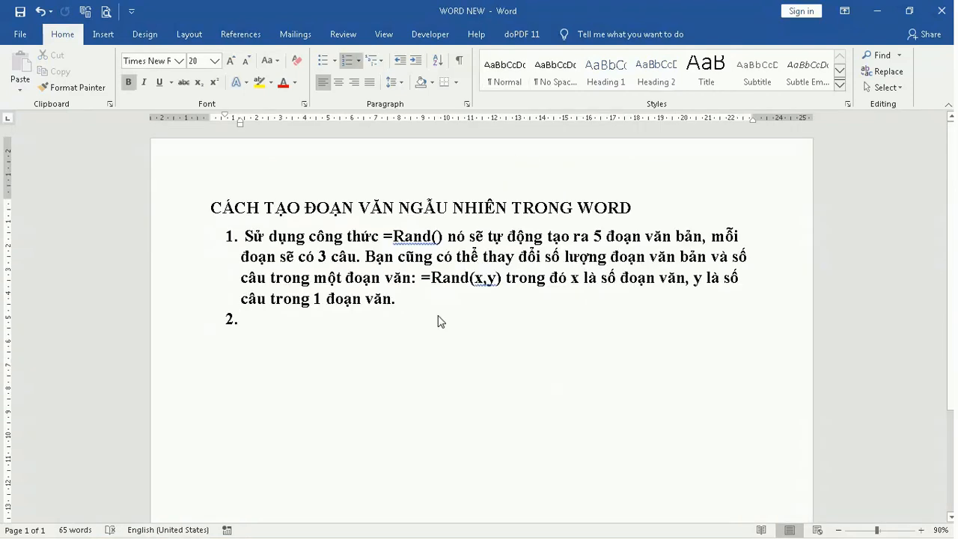
# Start list item 2 in WORD NEW with 'Sử dụng công thức = Lorem() để tạo ra đoạn văn vô nghĩa'
pyautogui.write('Sử dụng')
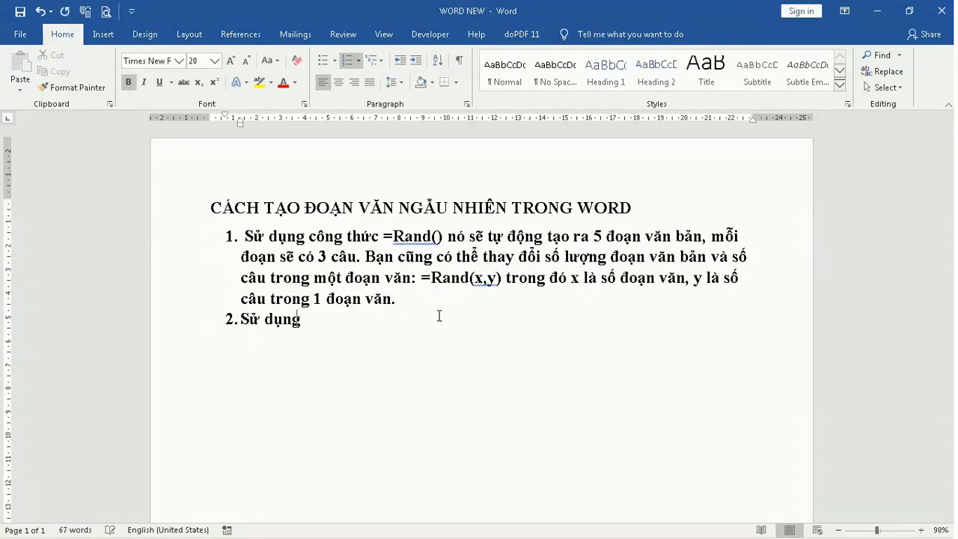
pyautogui.write(' công thư')
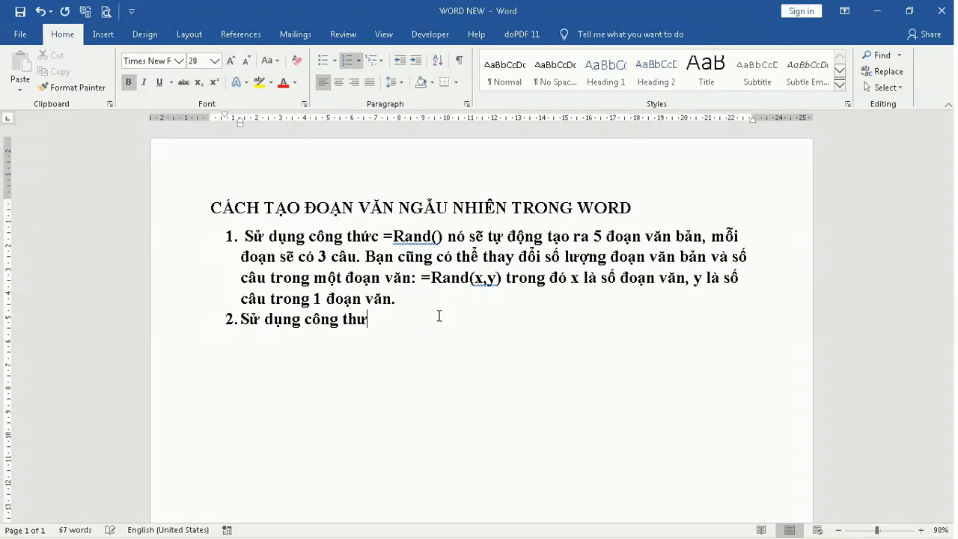
pyautogui.press('BackSpace')
pyautogui.write('ức = Lorem() để tạo ra')
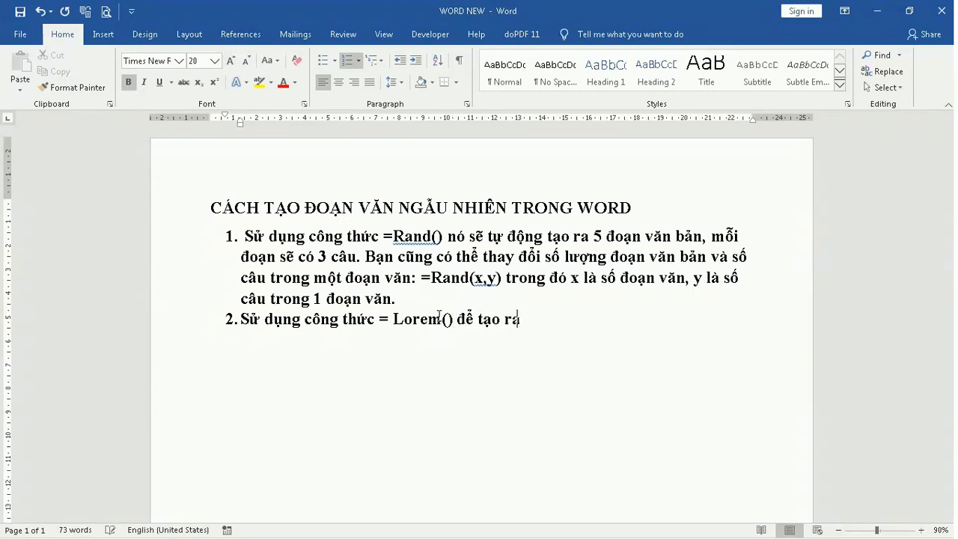
pyautogui.write(' đoanj văn vô nghĩa')
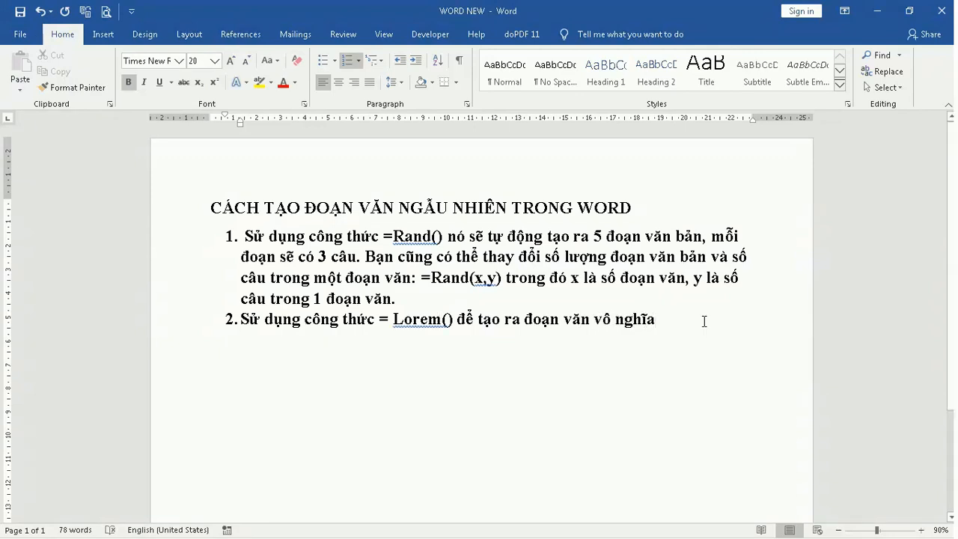
pyautogui.write(', nó cũn')
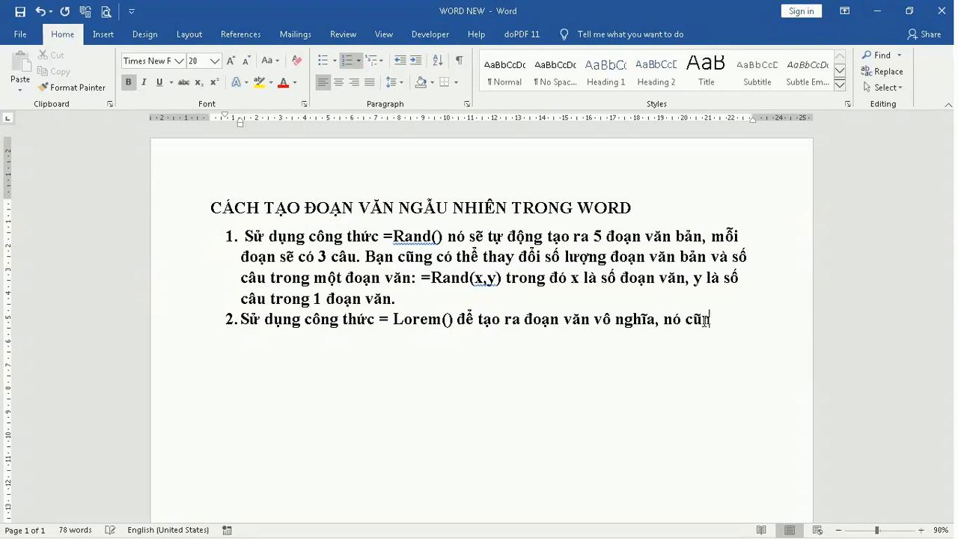
pyautogui.write('g tự động ta')
pyautogui.write('o ')
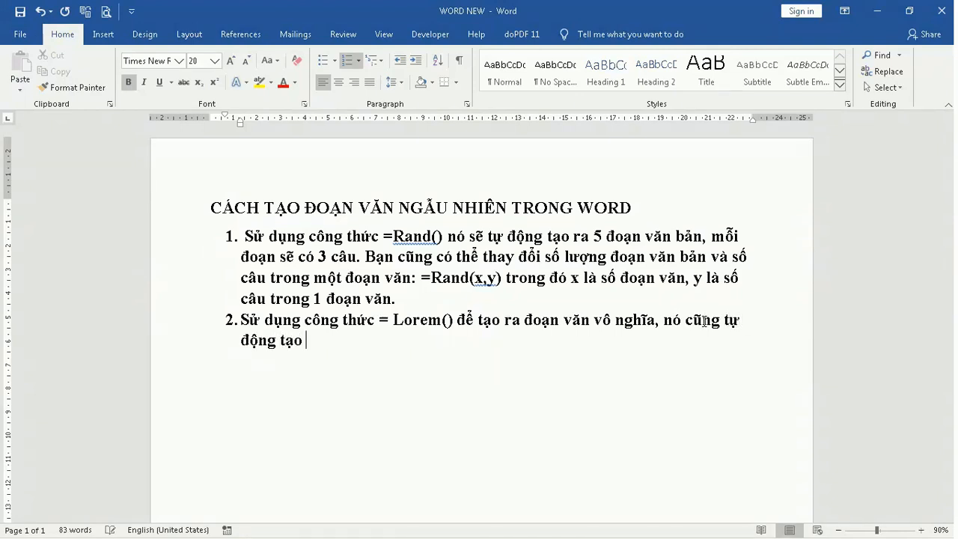
pyautogui.write('ra 5 đoạn vă')
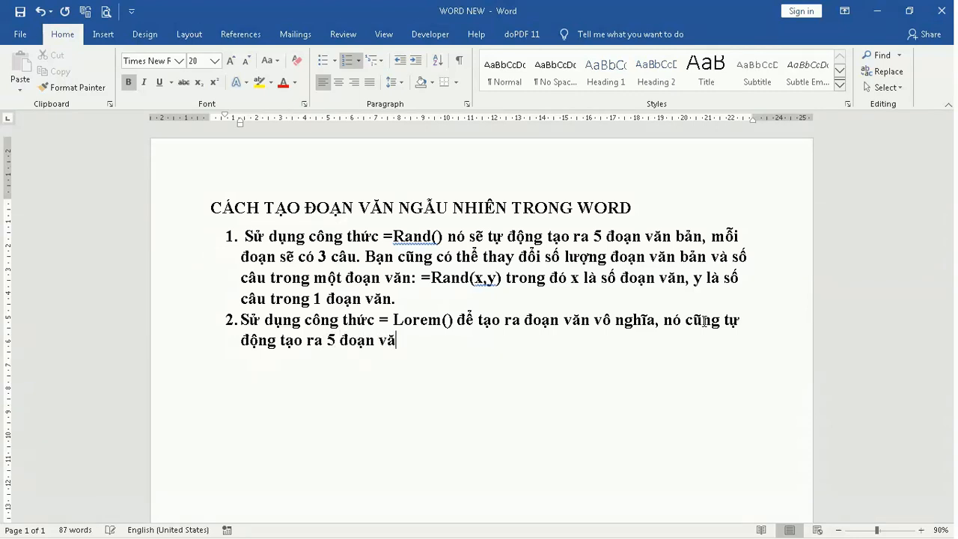
pyautogui.write('n, mỗi đoạn văn')
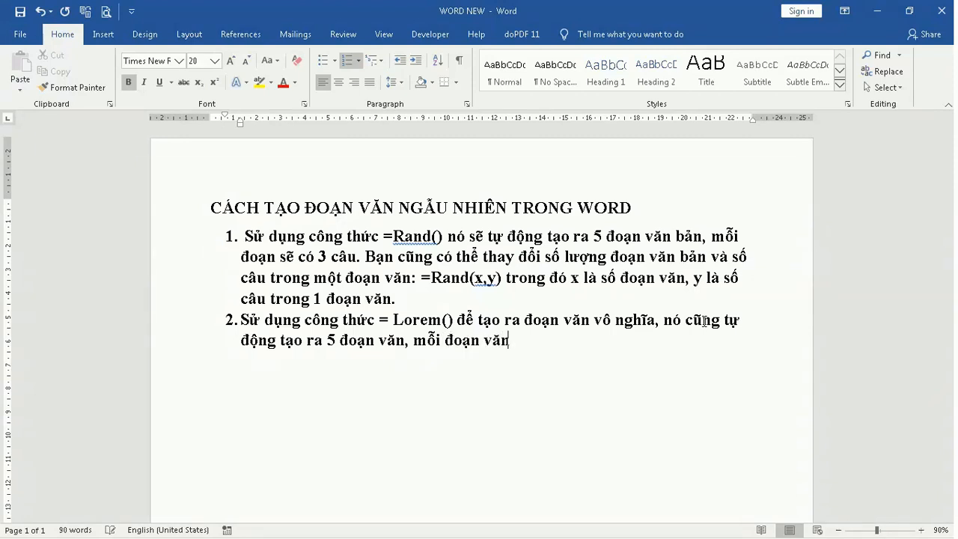
pyautogui.write(' co 3 câu')
# Append '. Chúng ta cũng có thể thay đổi số lượng đoạn văn, số câu trong đoạn văn như sau = Lorem(x,y) như trên.' to item 2
pyautogui.write('. Chúng ')
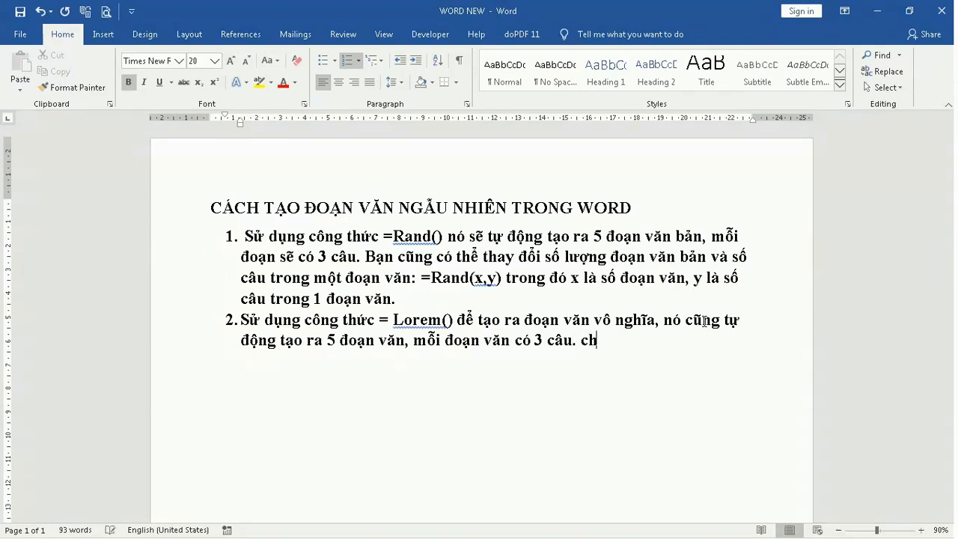
pyautogui.write('ta')
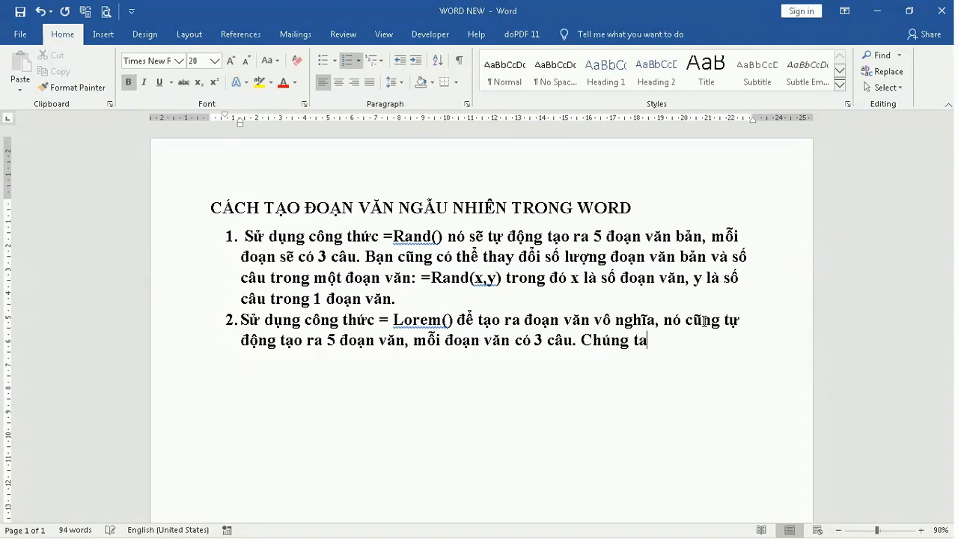
pyautogui.write(' cũng có the')
pyautogui.write(' thay đổi')
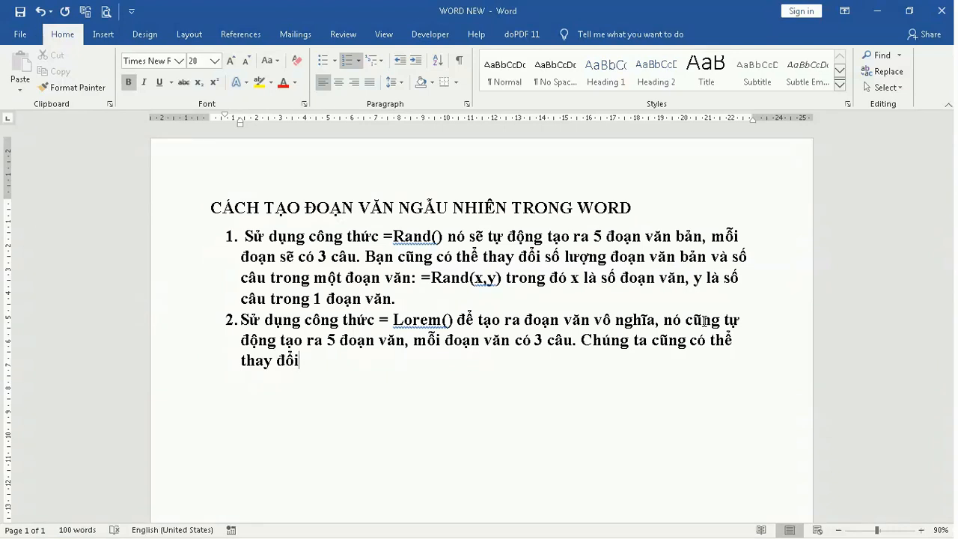
pyautogui.write(' số lượng đoạn ')
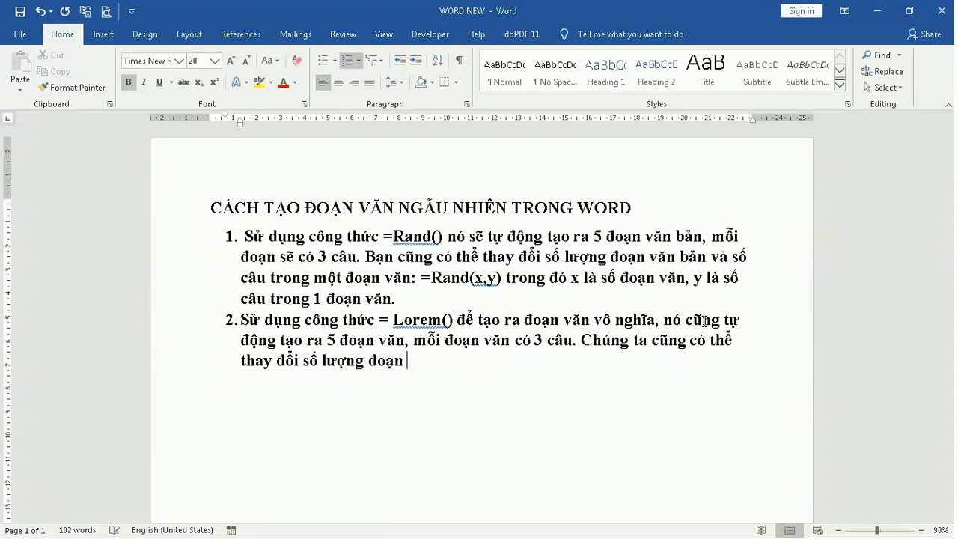
pyautogui.write('văn, số câu trong')
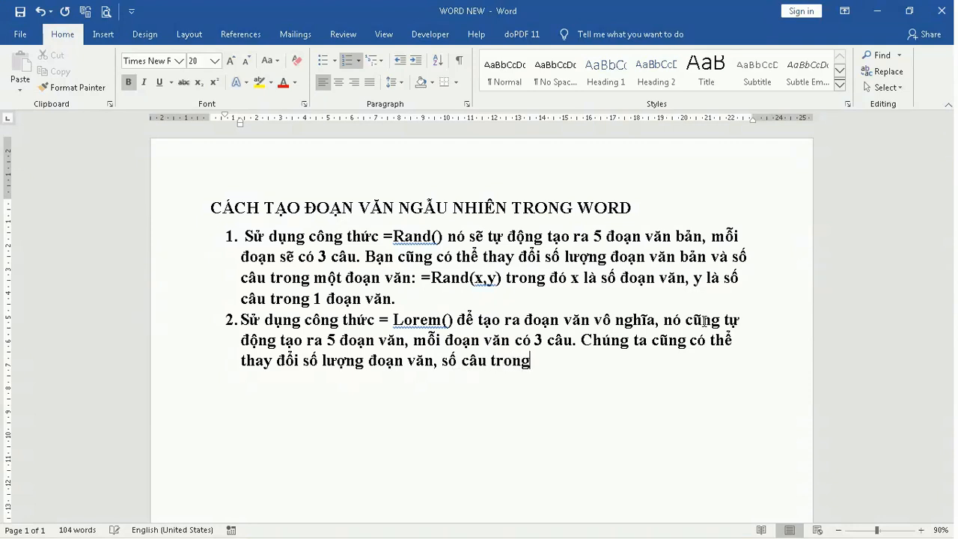
pyautogui.write(' đoạn văn')
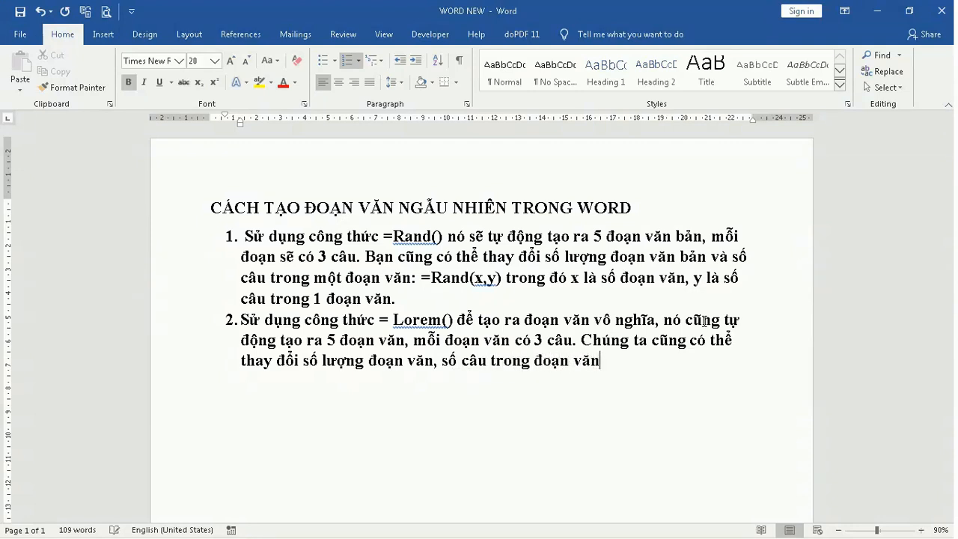
pyautogui.write(' như sau =')
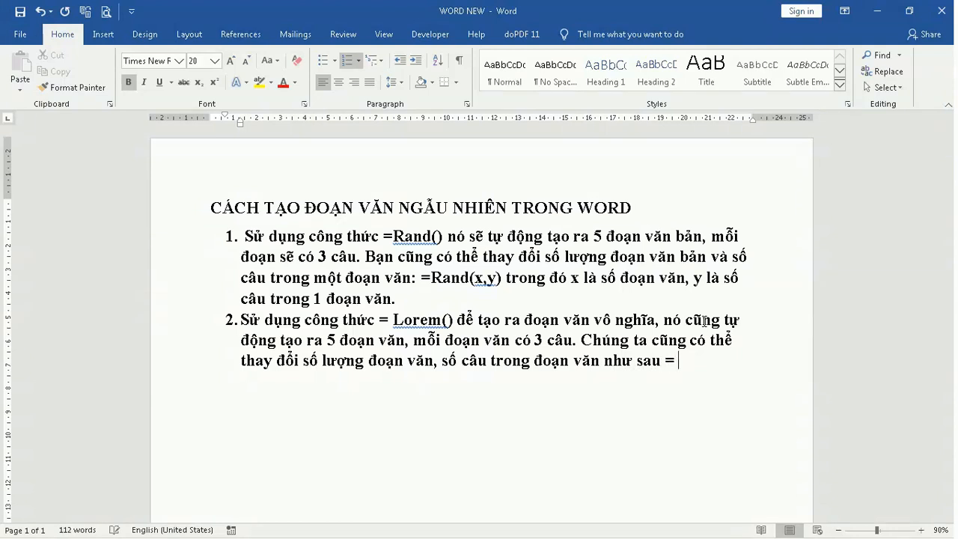
pyautogui.write('Lorem(x,y')
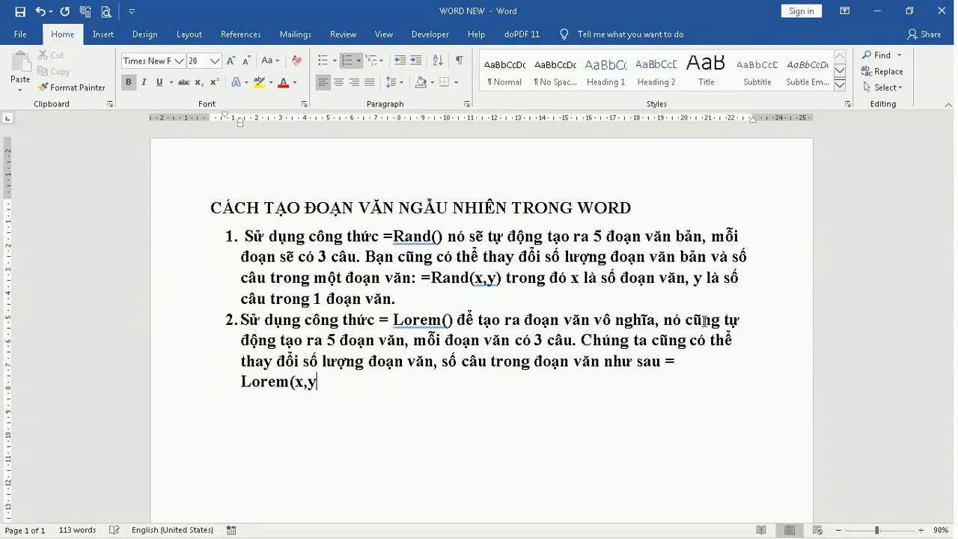
pyautogui.write(') như trên.')
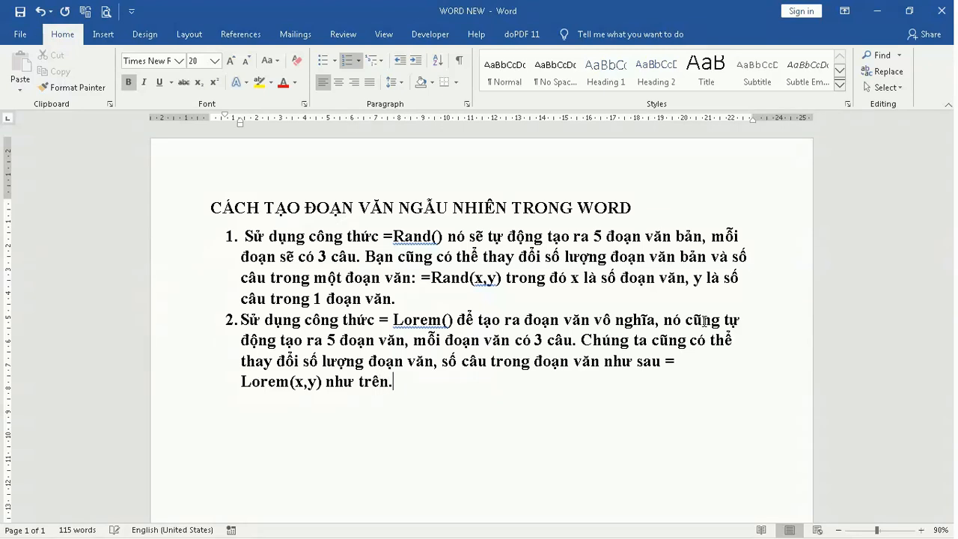
# Switch to the THUCHANH document and enter =Lorem() to generate placeholder paragraphs
pyautogui.hotkey('alt', 'Tab')
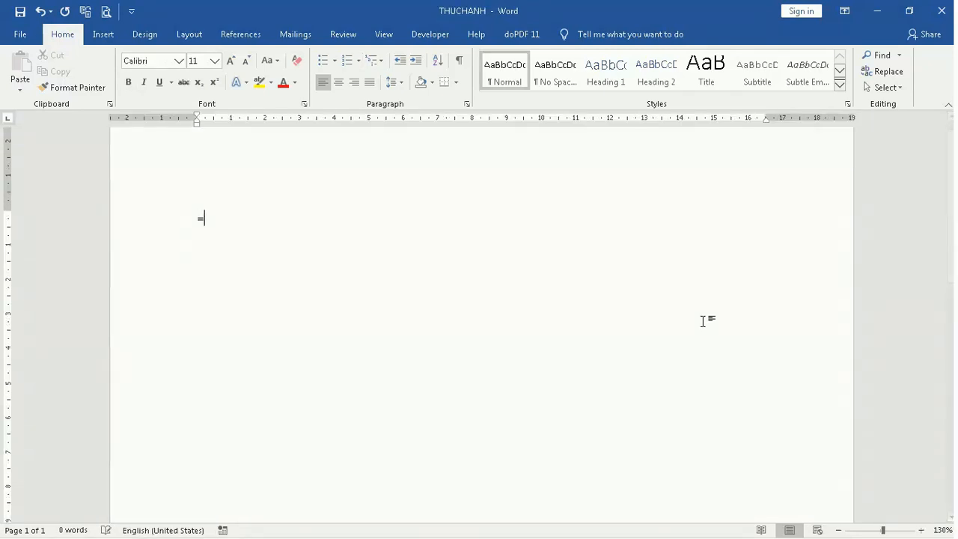
pyautogui.write('=Lo')
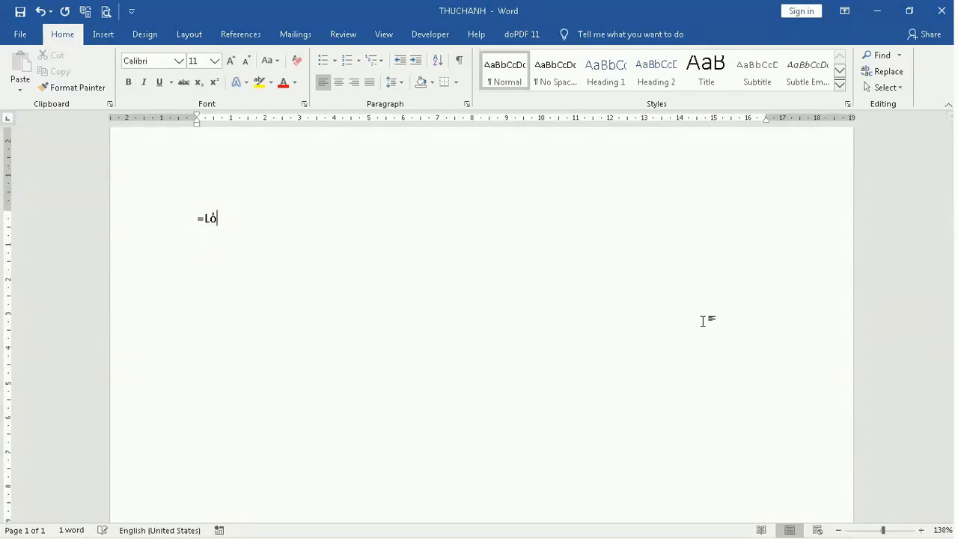
pyautogui.write('rem()')
pyautogui.press('Return')
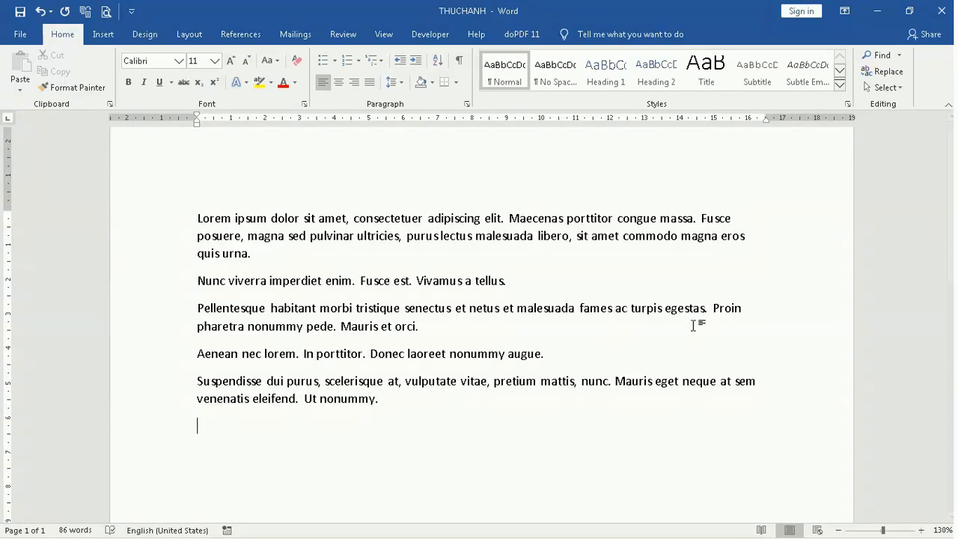
# Clear the practice page and enter a =Lorem formula with 2 as the paragraph count
pyautogui.hotkey('ctrl', 'a')
pyautogui.press('Delete')
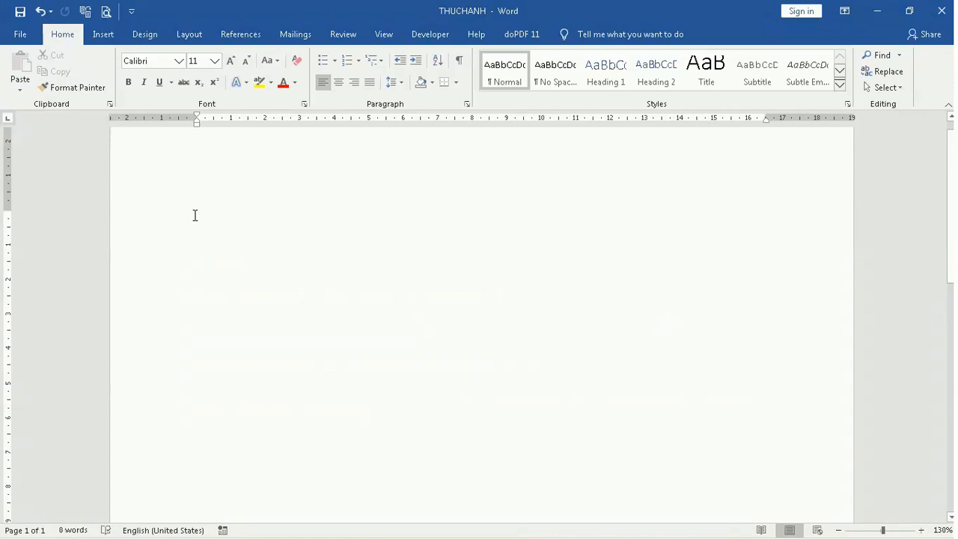
pyautogui.write('=L')
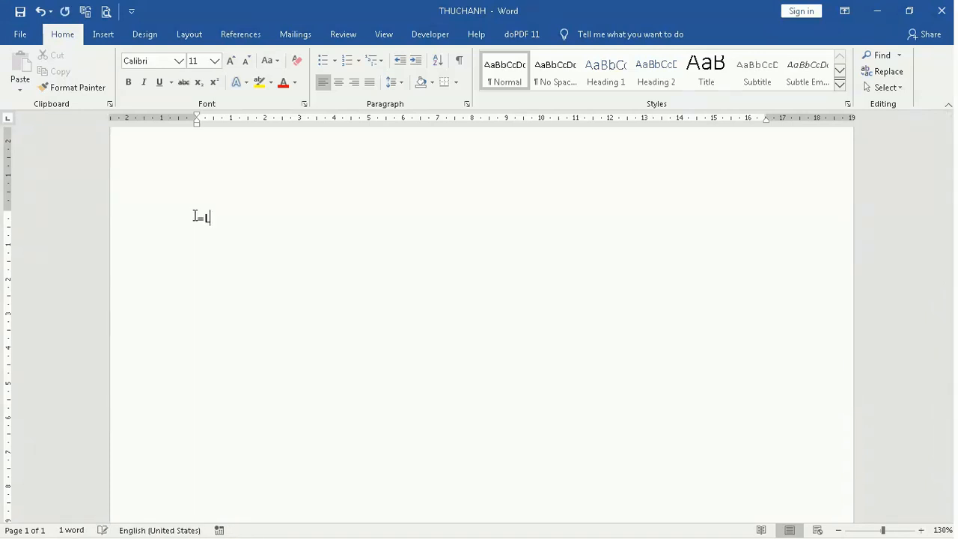
pyautogui.write('orem(2,2')
pyautogui.press('Return')
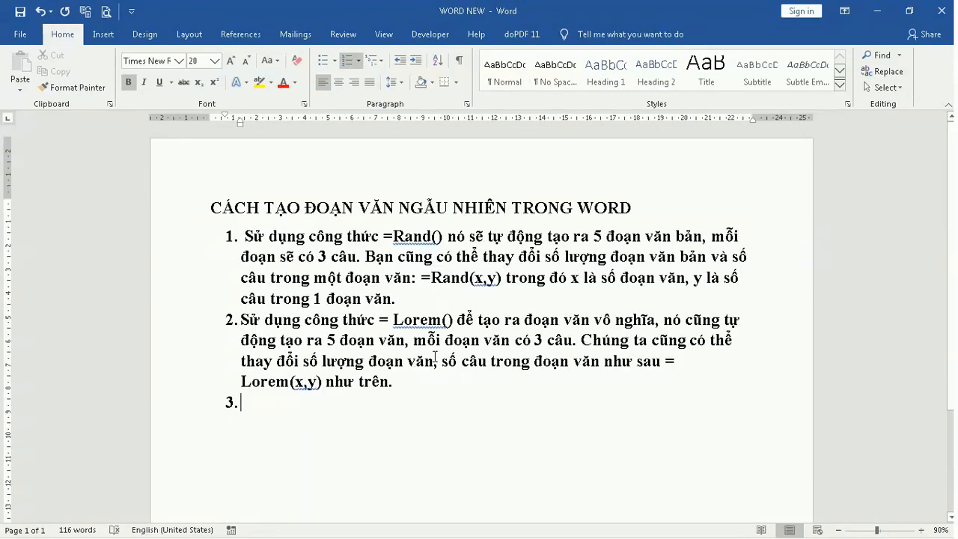
# Back in WORD NEW, start list item 3 with 'Tạo văn bản Quick Brown Fox như sau: '
pyautogui.write('Tạo')
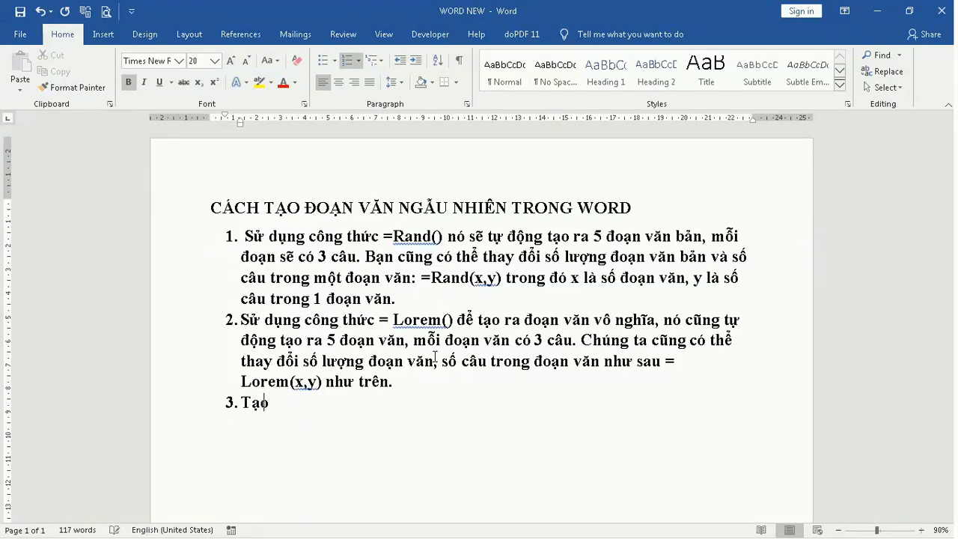
pyautogui.write(' văn bản Quick')
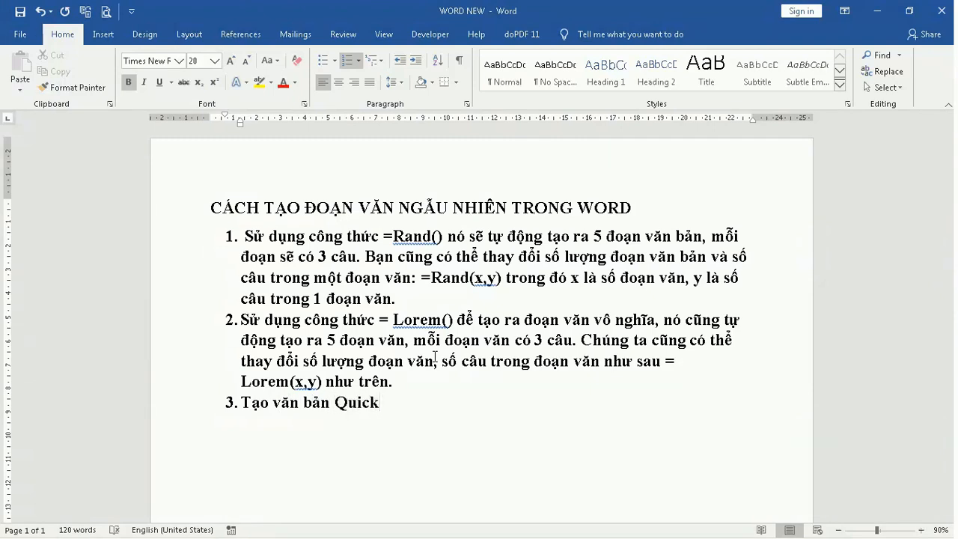
pyautogui.write(' Brown Fox')
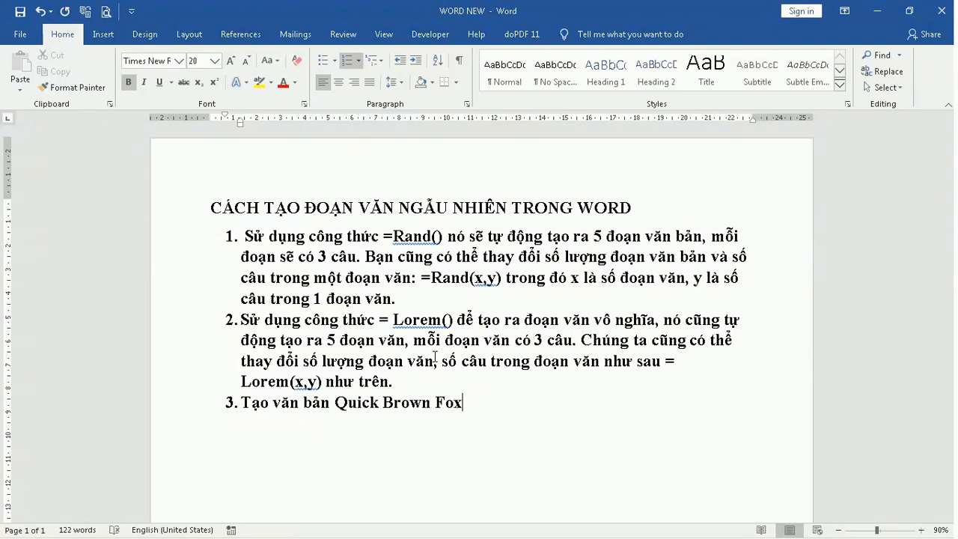
pyautogui.write(' như sau: ')
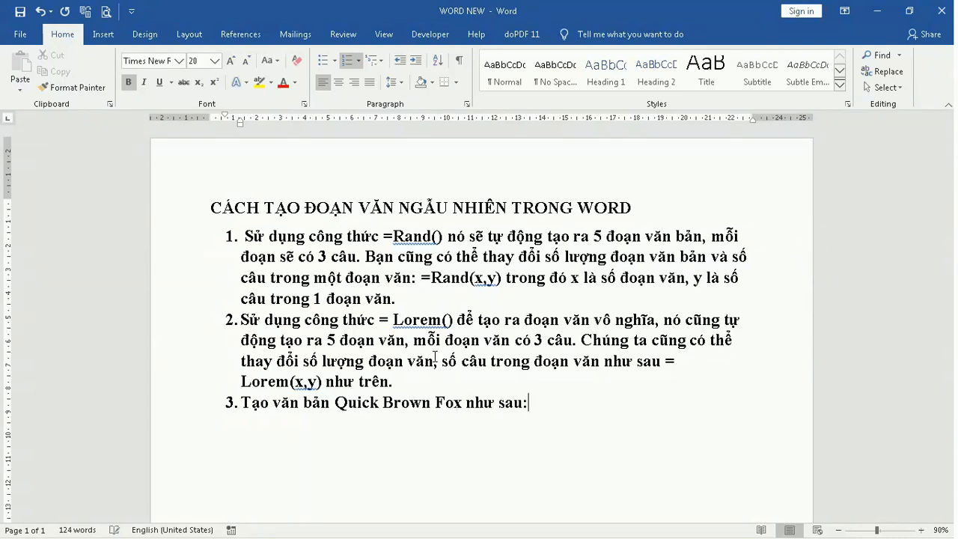
pyautogui.write('= rand.ol')
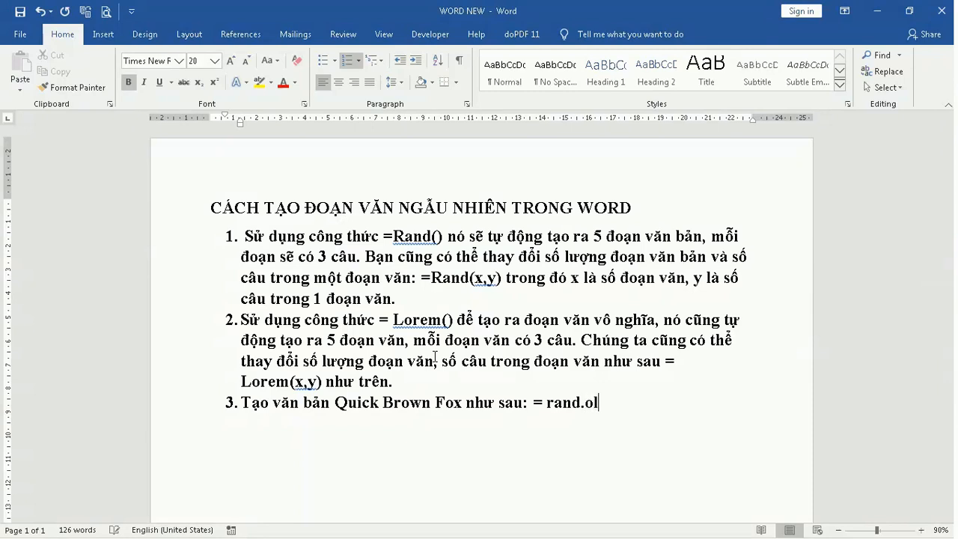
pyautogui.write('d()')
pyautogui.write('; = ran')
pyautogui.write('d')
pyautogui.write('.old(')
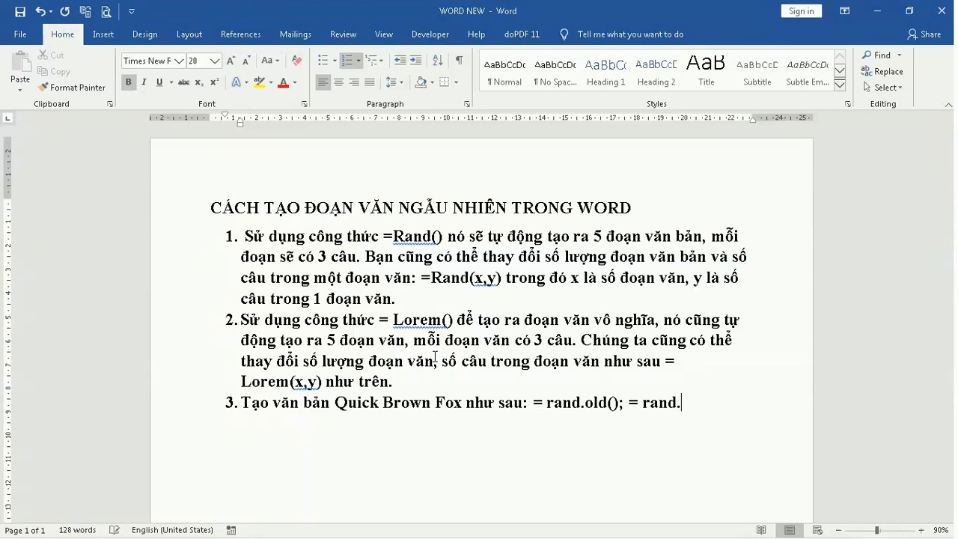
pyautogui.write('x,y)')
# Switch to the THUCHANH document and enter =rand.old() to generate Quick Brown Fox paragraphs
pyautogui.hotkey('alt', 'Tab')
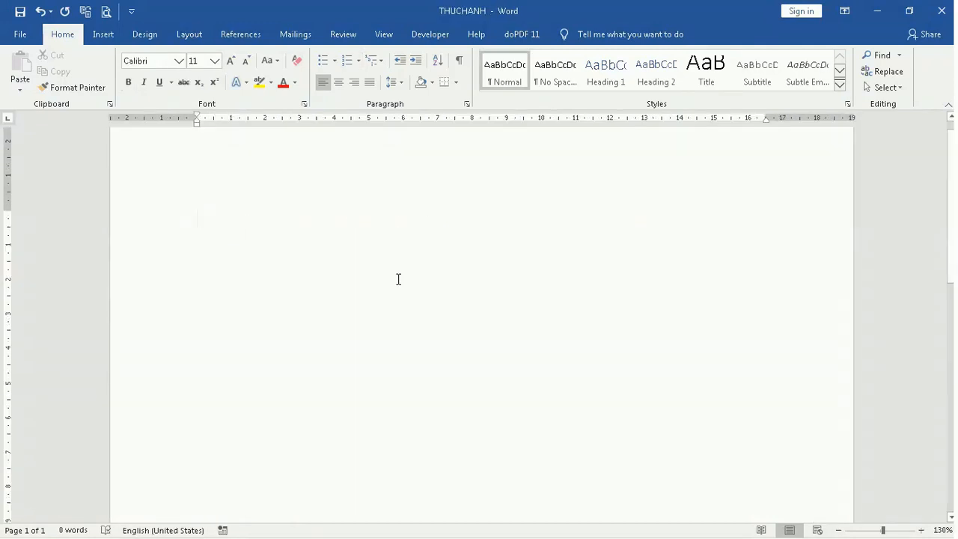
pyautogui.write('=rand.')
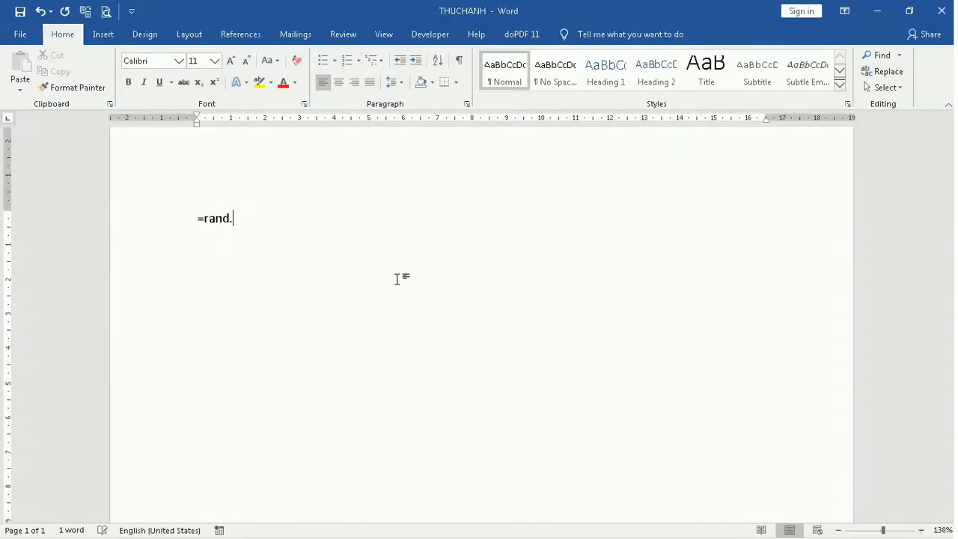
pyautogui.write('old()')
pyautogui.press('Return')
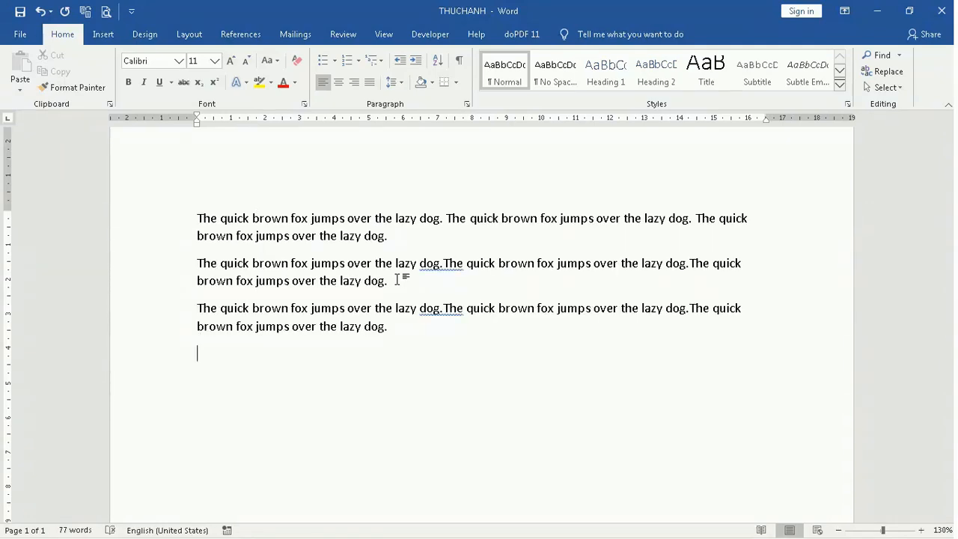
# Clear the practice page and enter =rand.old(6,5) to generate six paragraphs of five sentences
pyautogui.hotkey('ctrl', 'a')
pyautogui.press('Delete')
pyautogui.write('=')
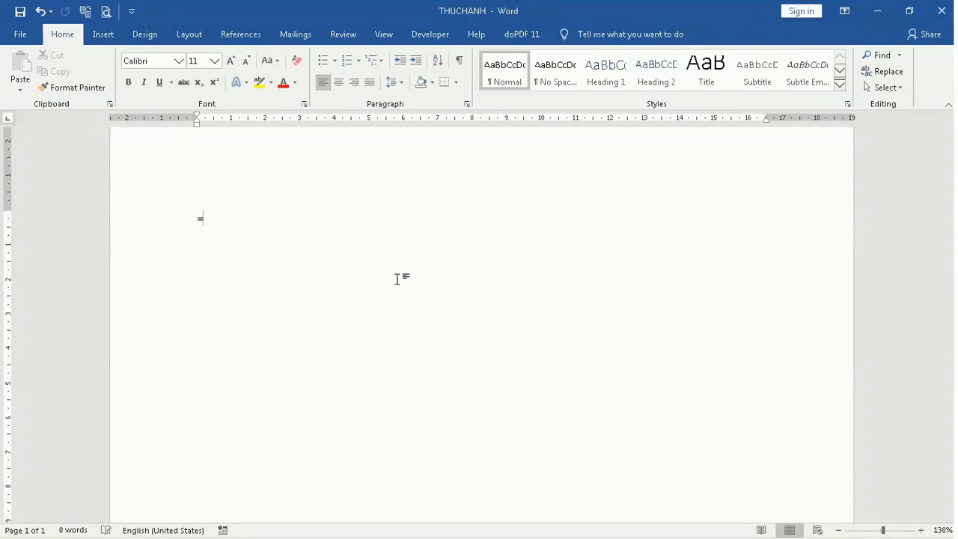
pyautogui.write('rand')
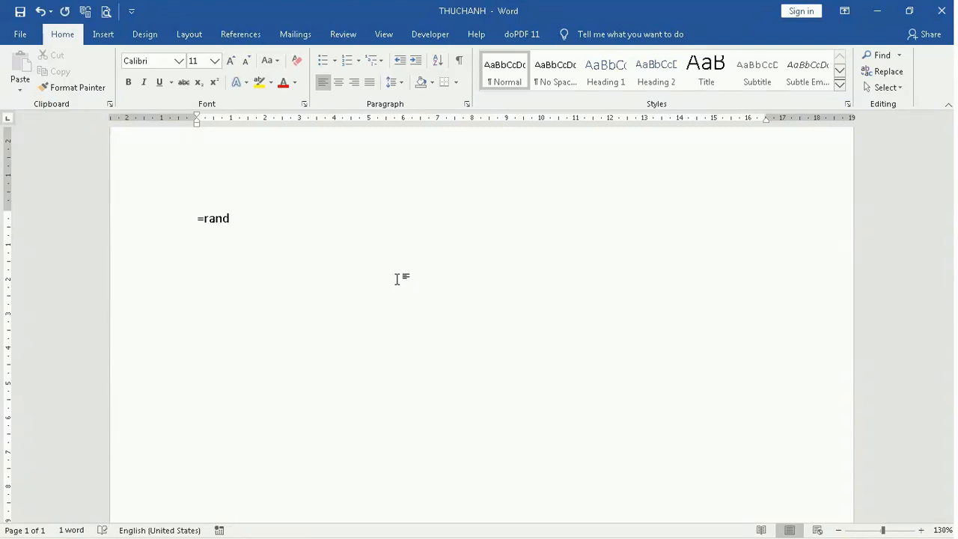
pyautogui.write('.old(6,5)')
pyautogui.press('Return')
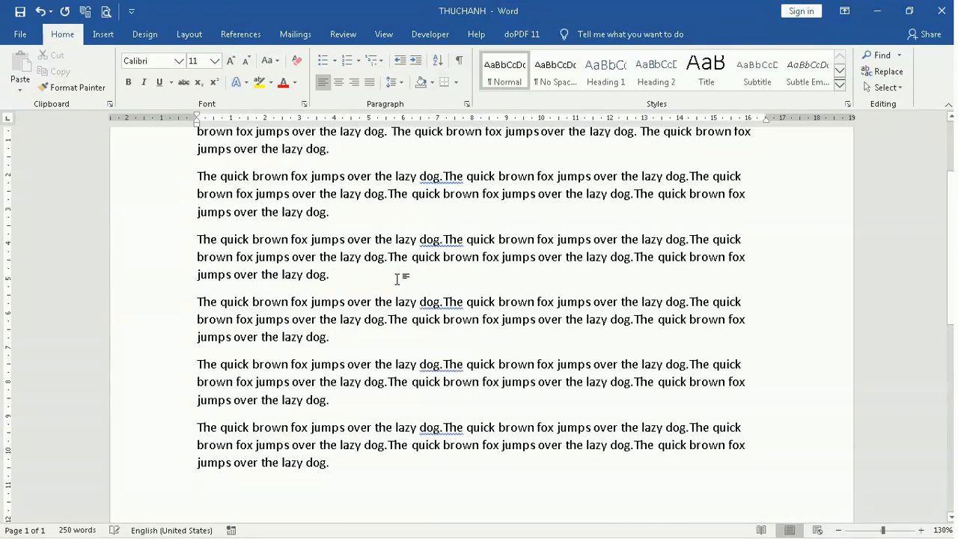
# Select the sentences of the first generated paragraph to examine them
pyautogui.scroll(3, 141, 285)
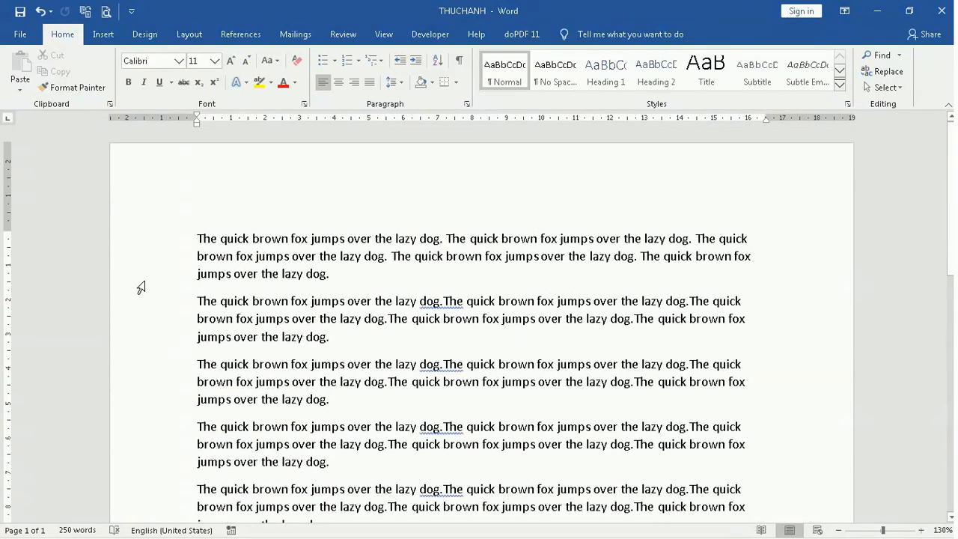
pyautogui.moveTo(190, 244); pyautogui.dragTo(586, 280)
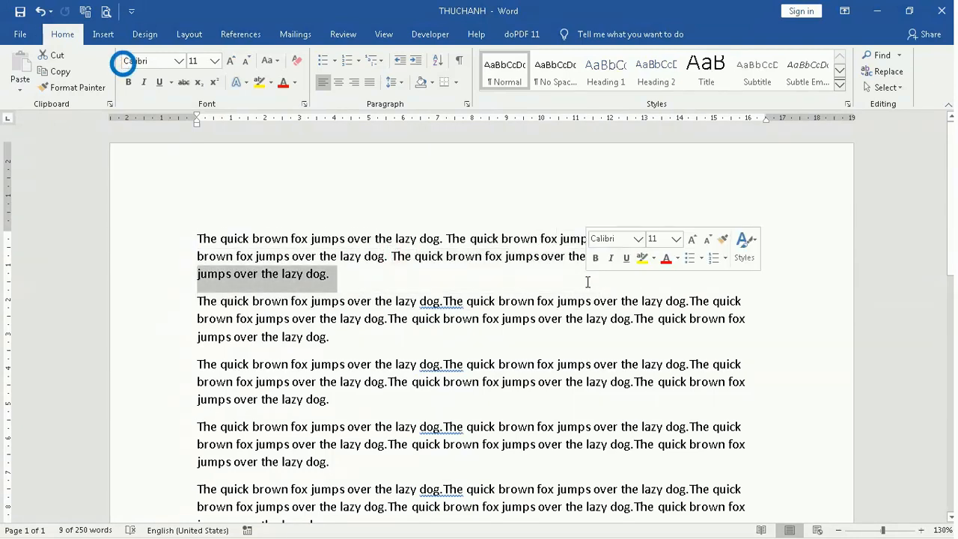